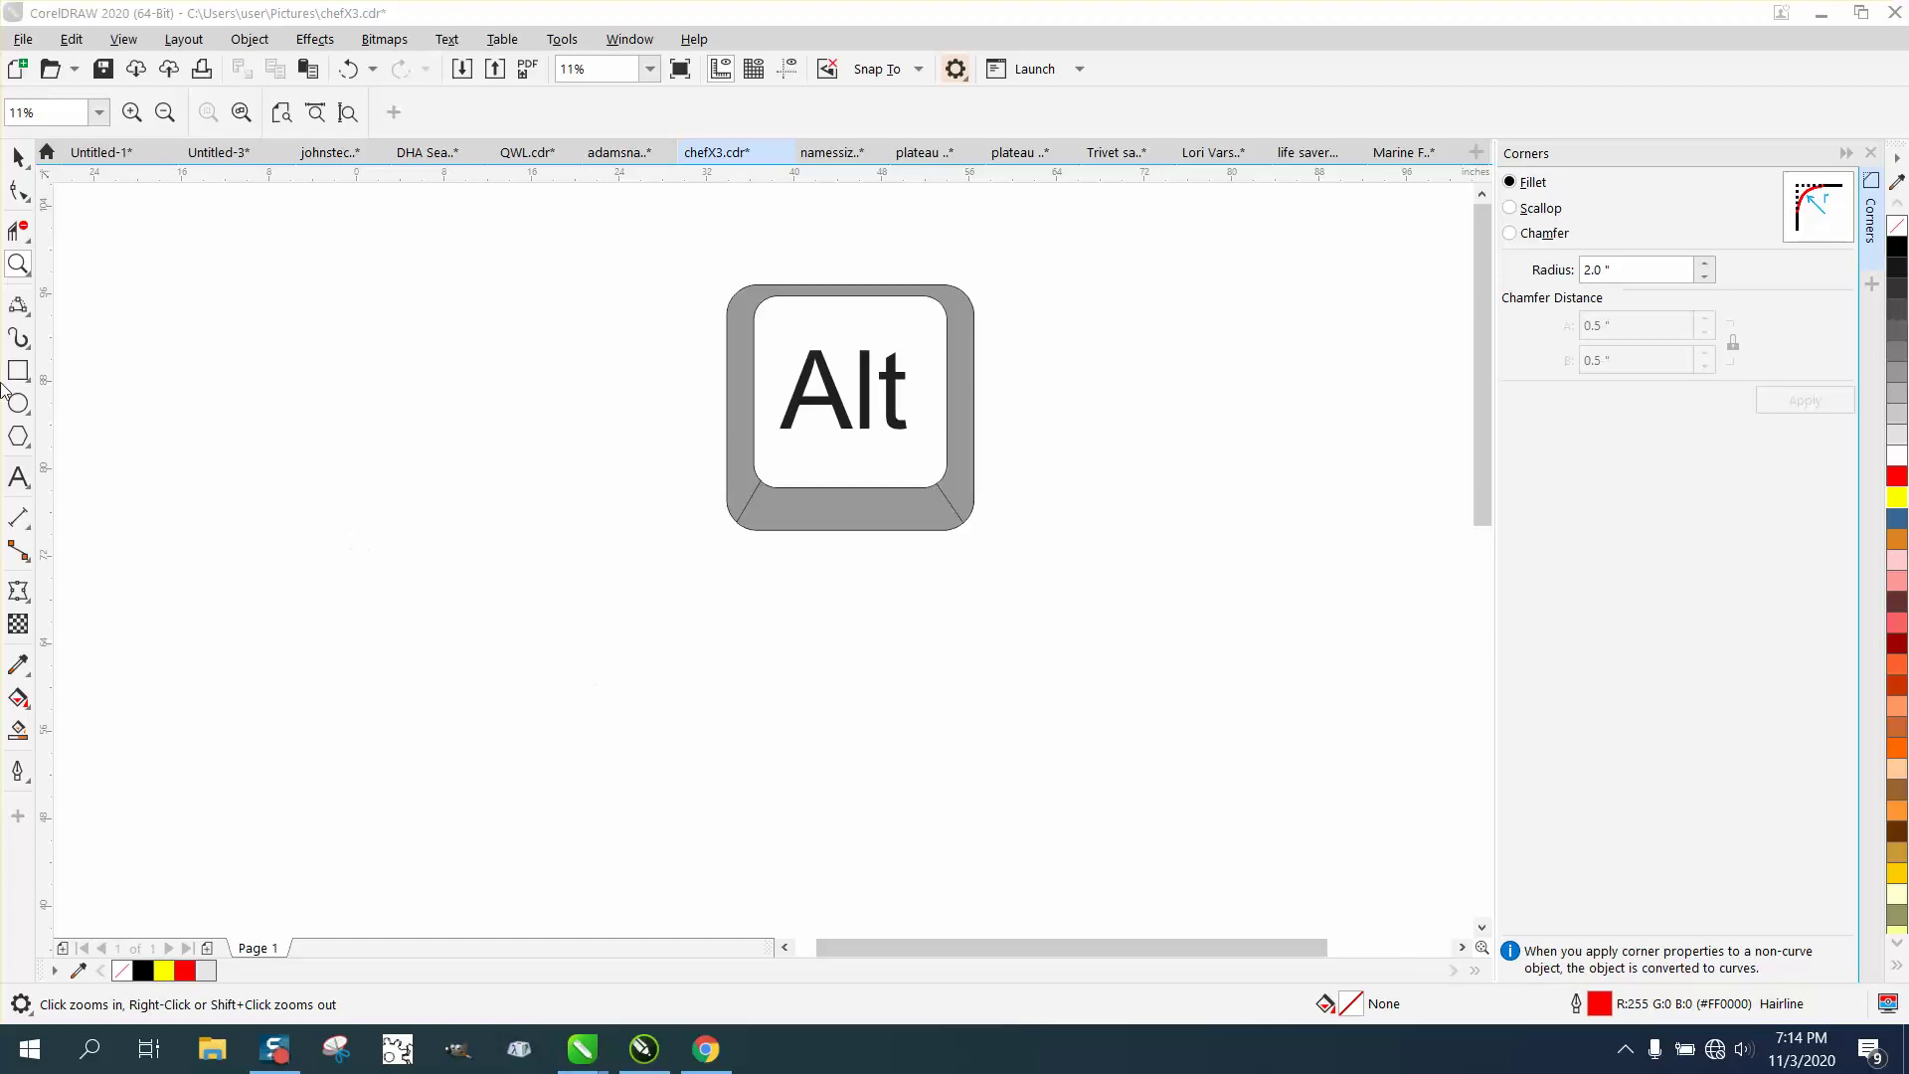
Draw a 19-sided polygon left of the Alt key and nudge it slightly right
{"action": "left_click", "coordinate": [22, 436]}
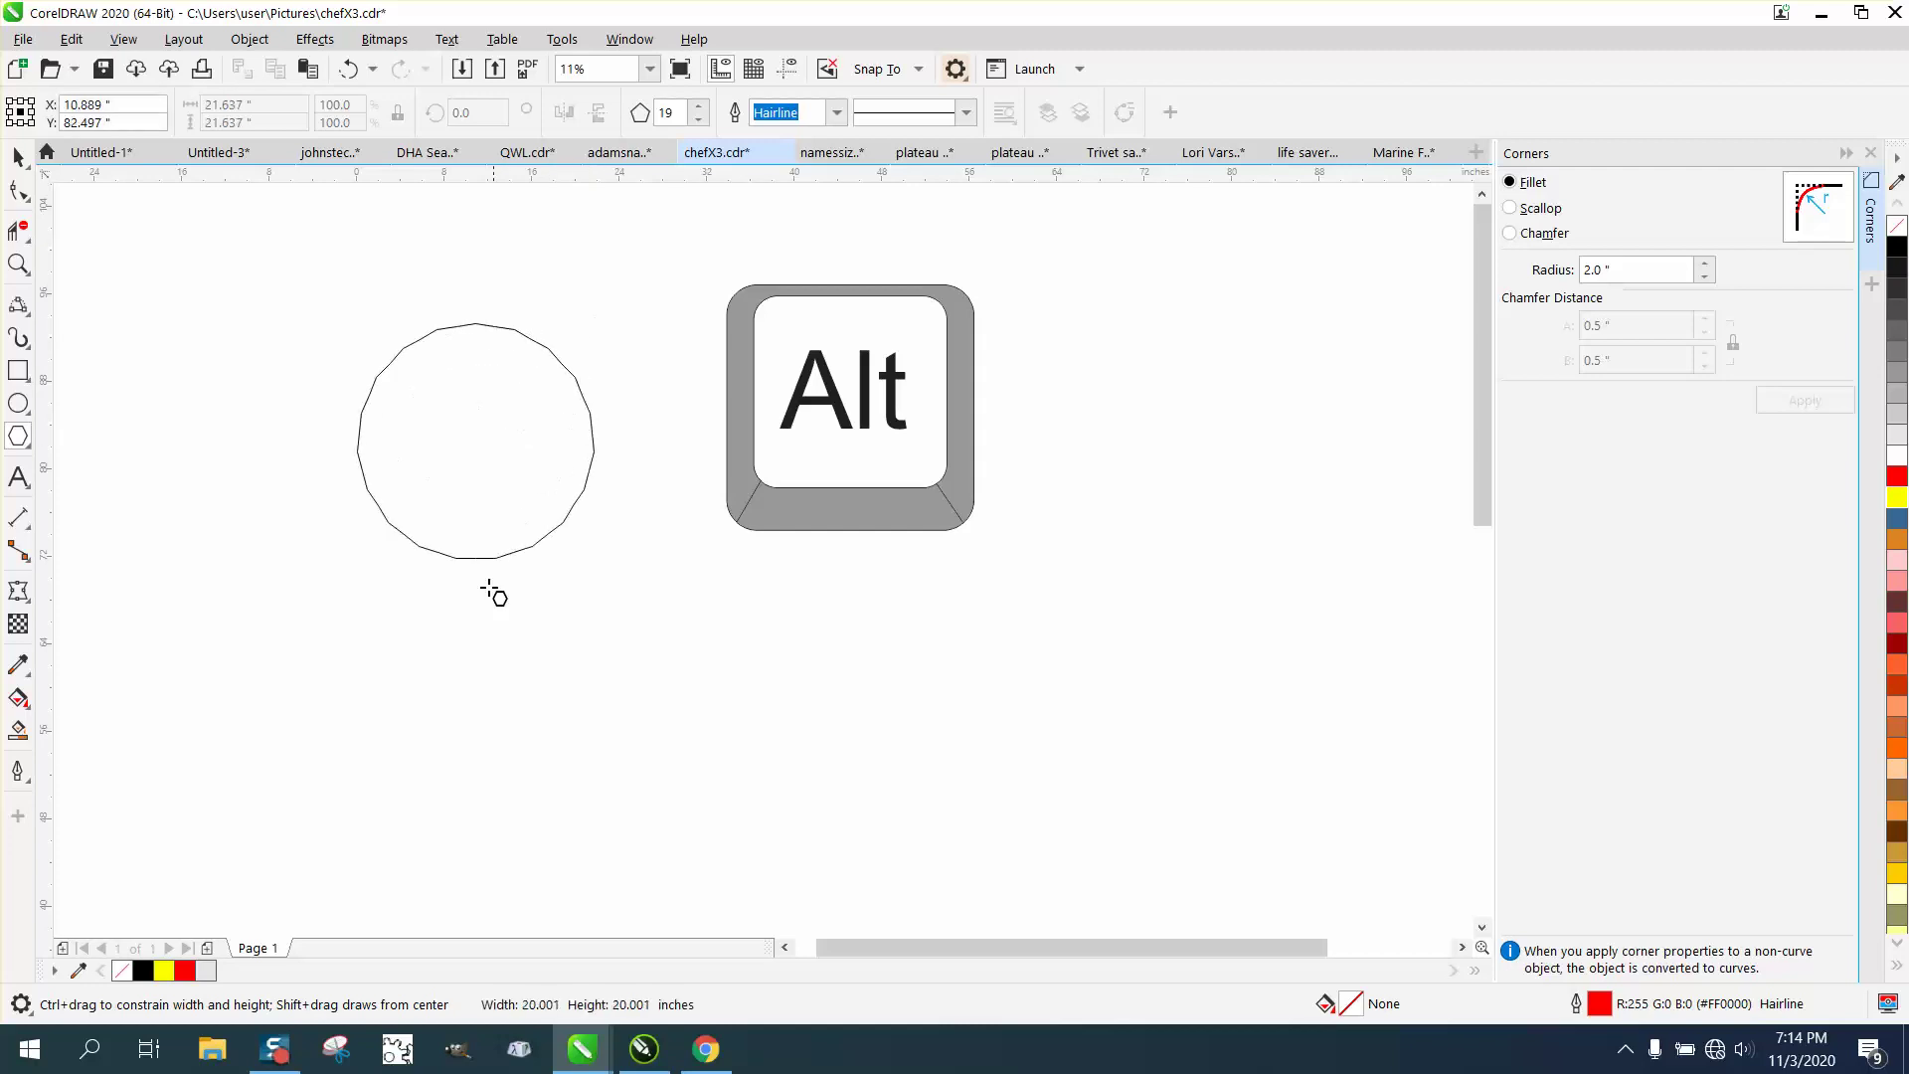
{"action": "left_click_drag", "start_coordinate": [597, 328], "coordinate": [457, 730]}
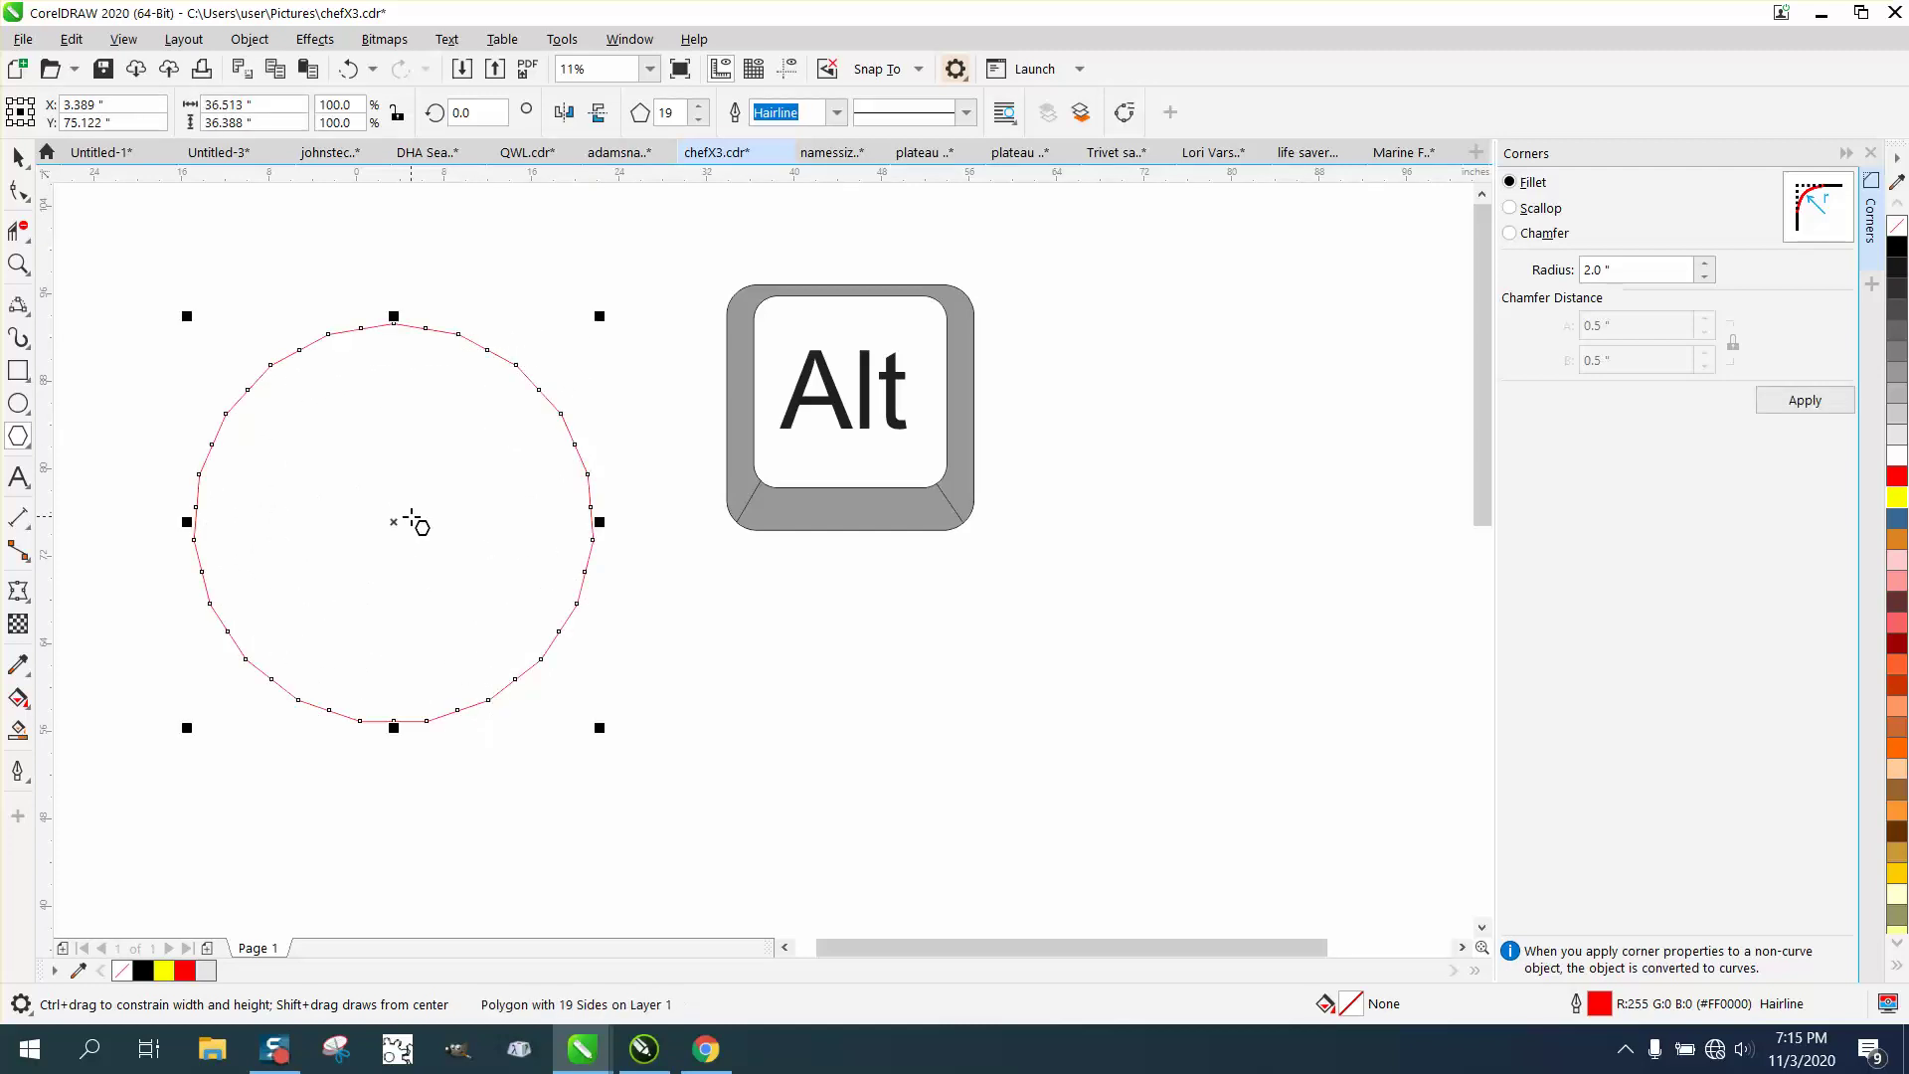
{"action": "left_click", "coordinate": [18, 157]}
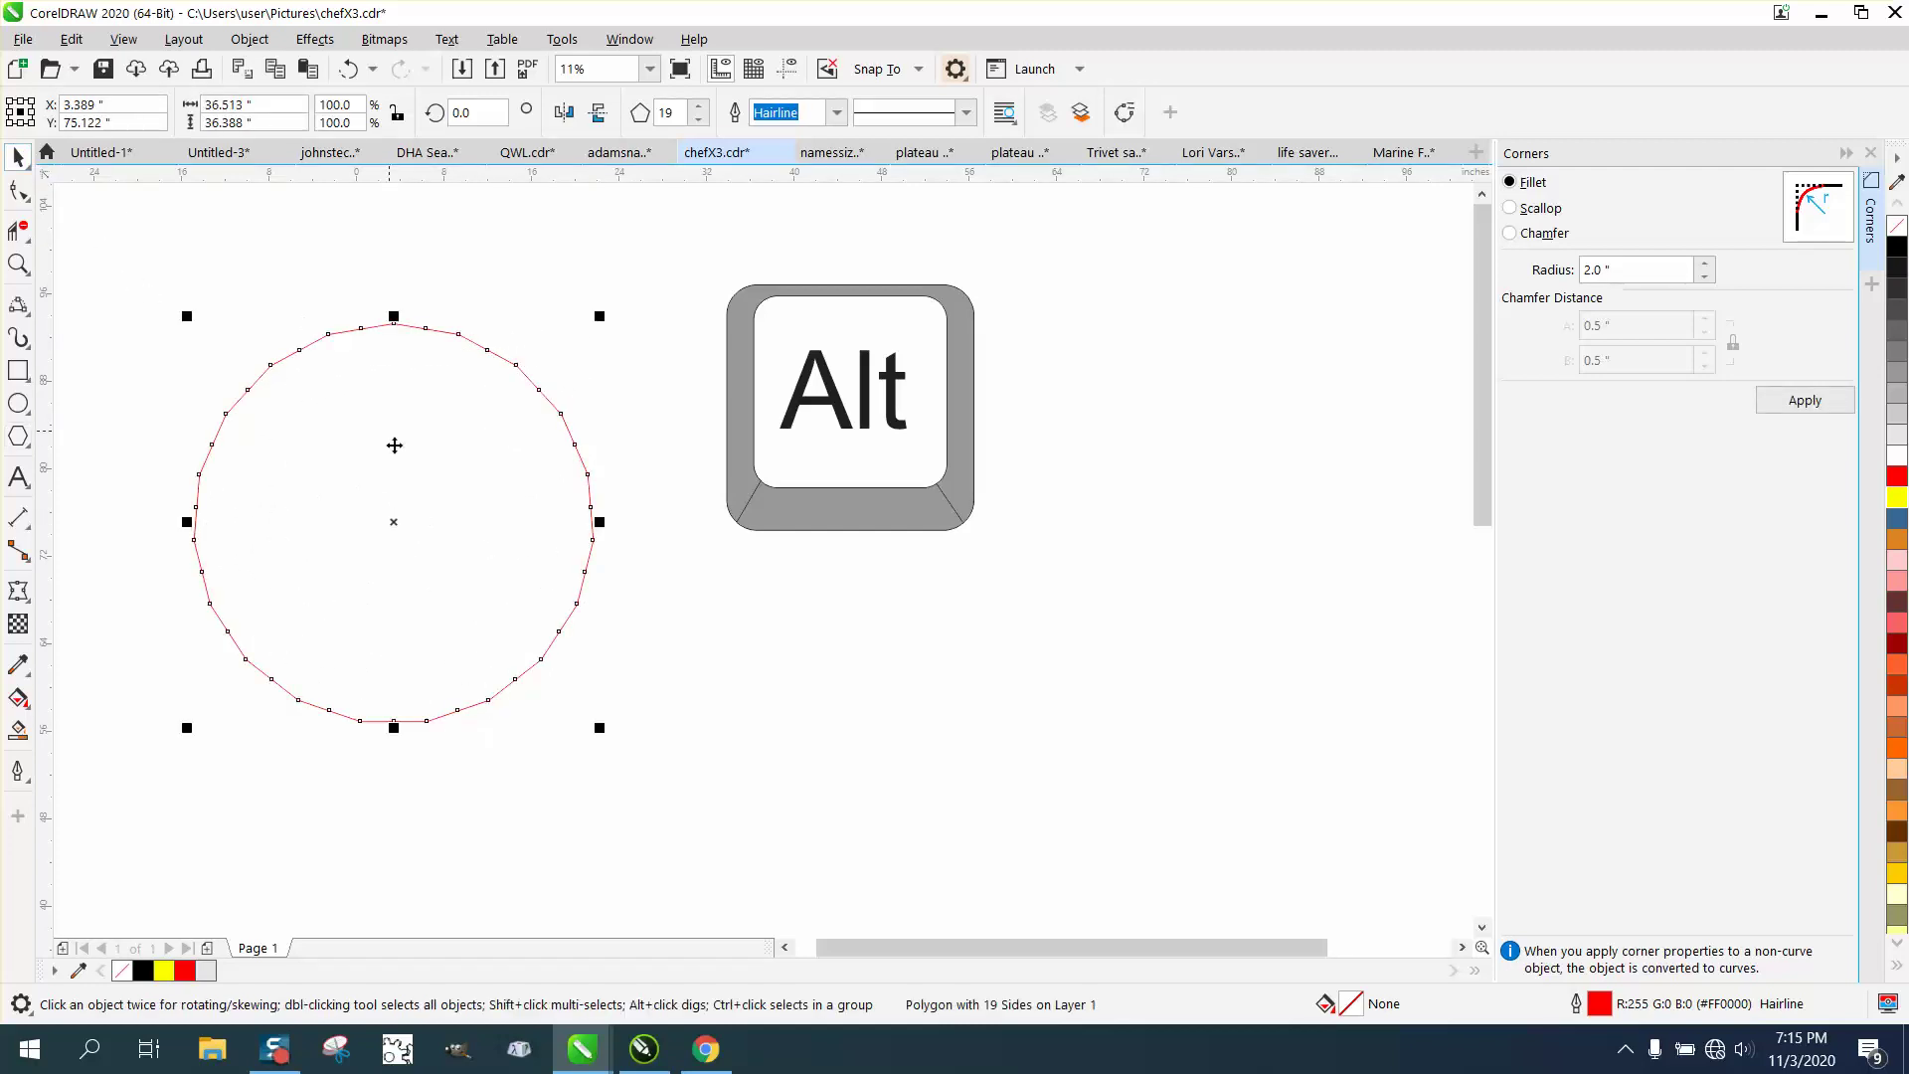
{"action": "left_click_drag", "start_coordinate": [394, 521], "coordinate": [465, 516]}
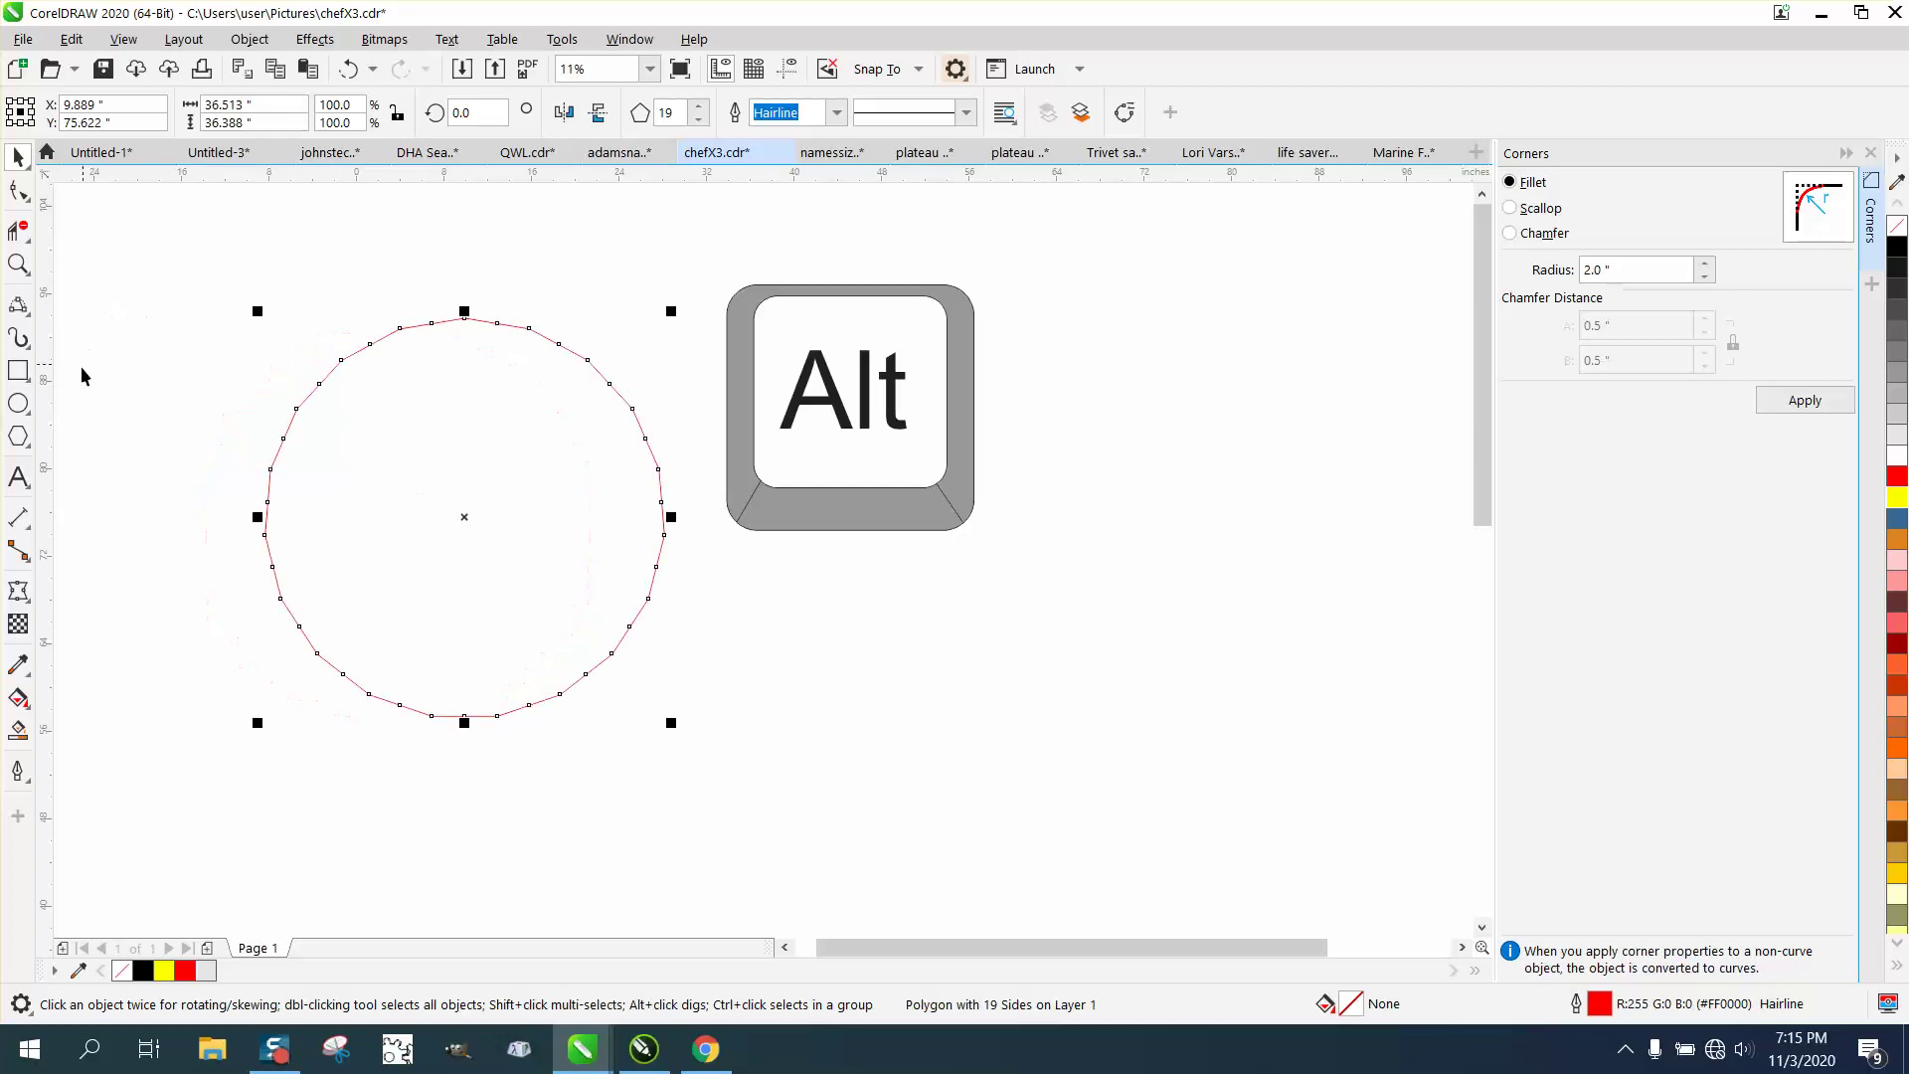
Drag the polygon's top node inward to turn it into a spiky 19-pointed star
{"action": "left_click", "coordinate": [30, 451]}
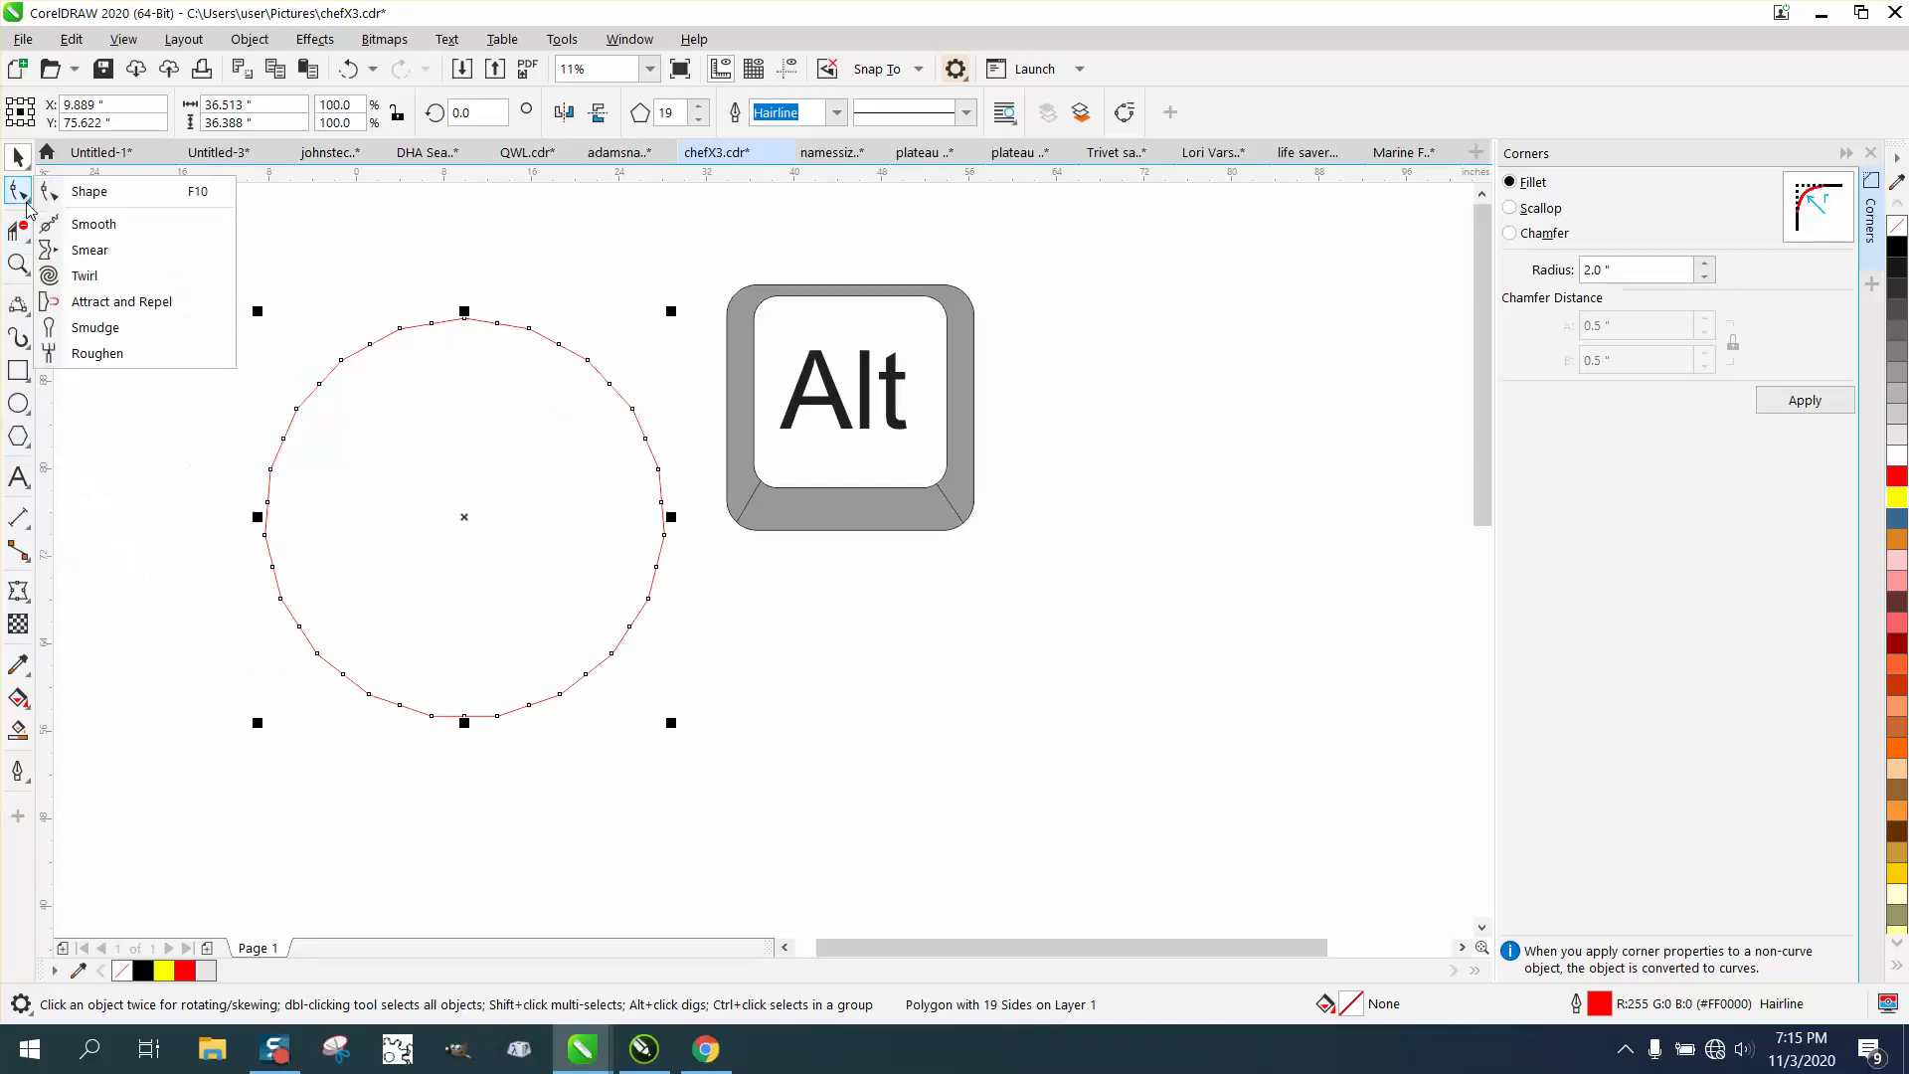
{"action": "left_click", "coordinate": [230, 250]}
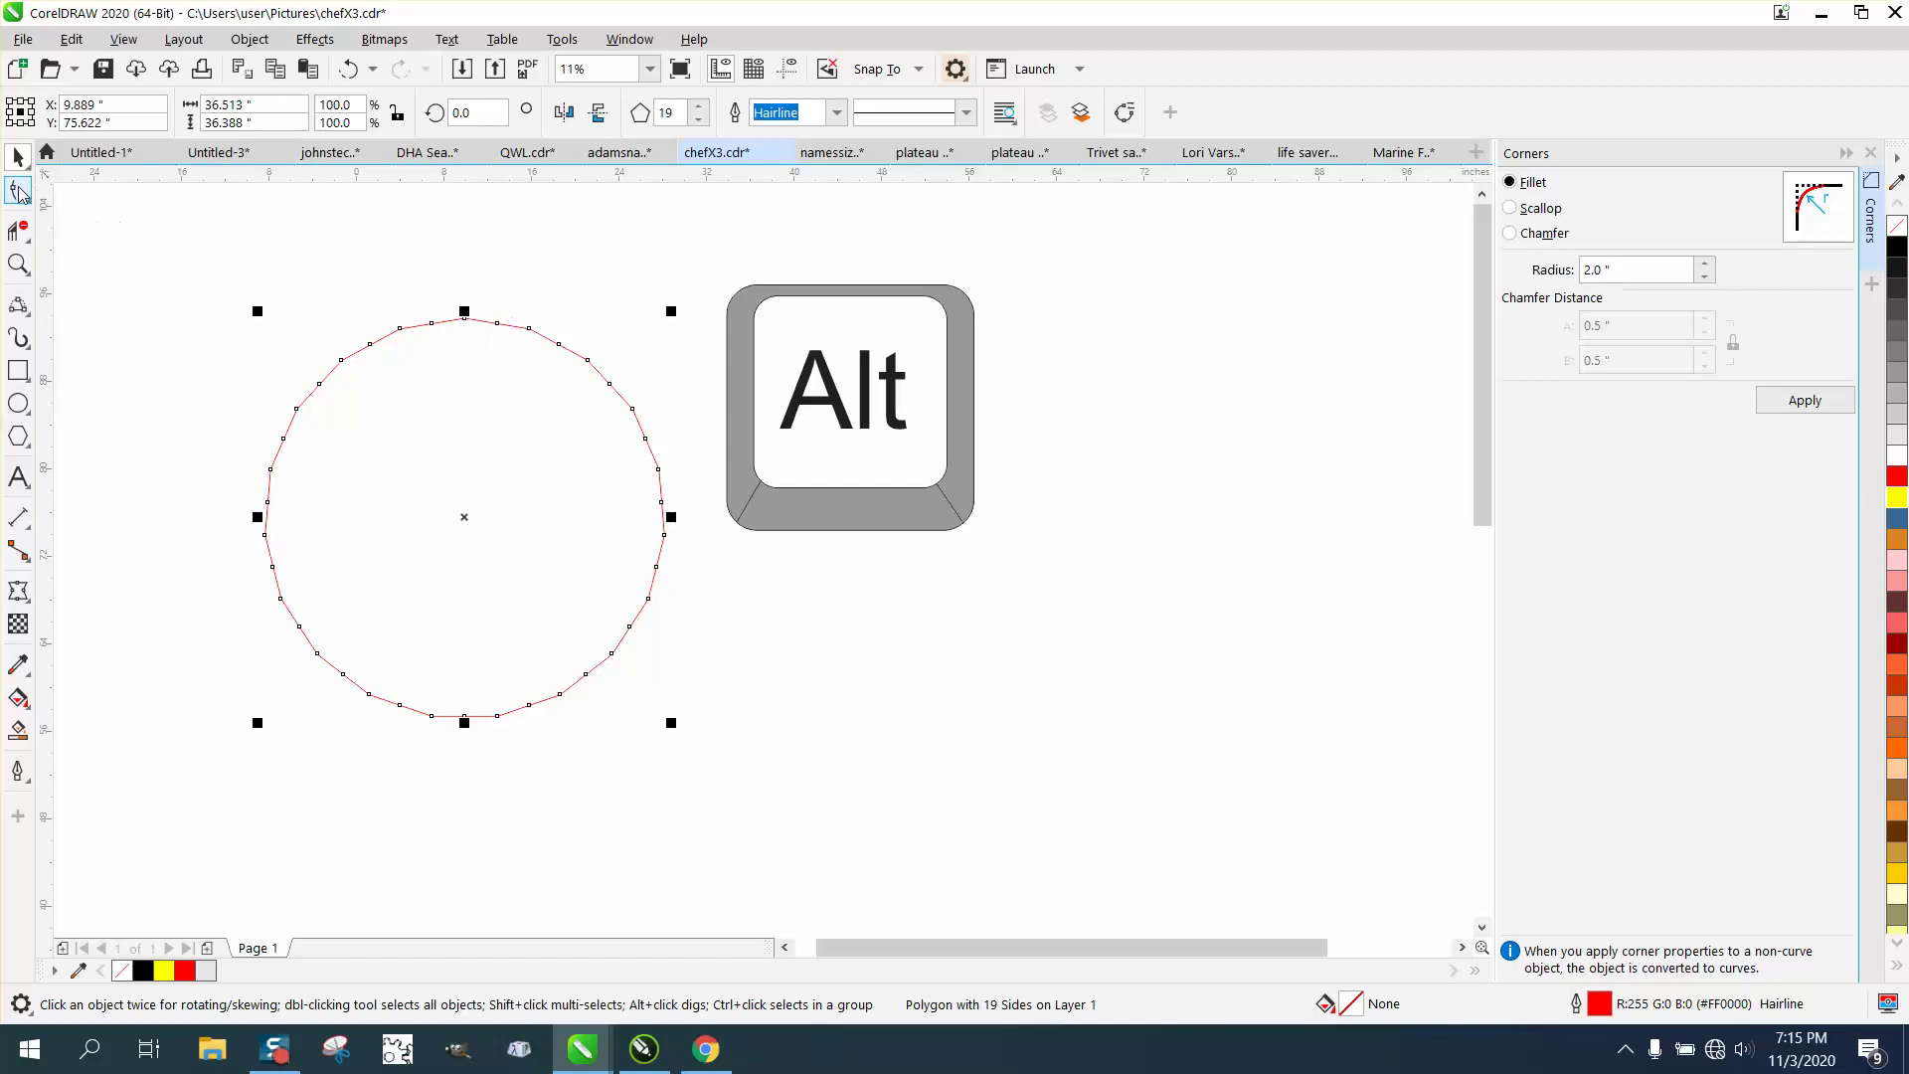
{"action": "left_click", "coordinate": [18, 190]}
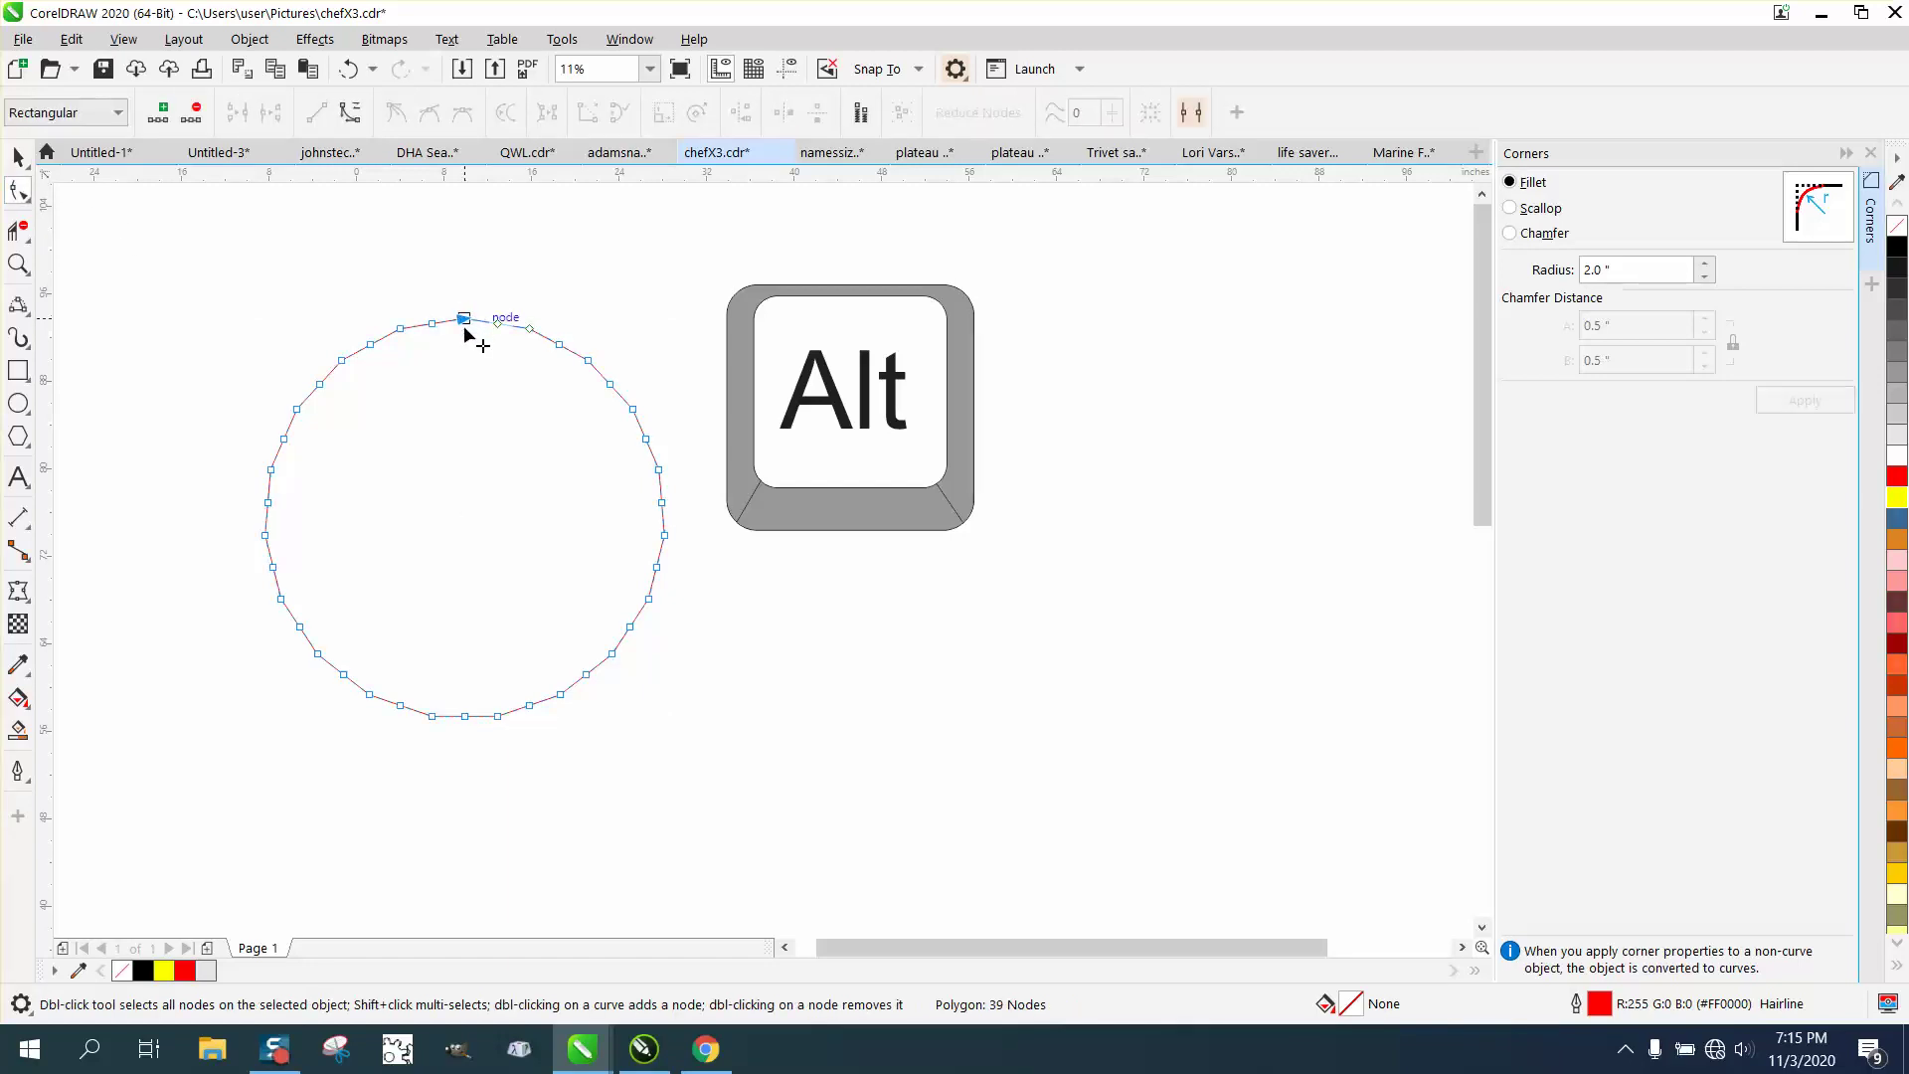
{"action": "left_click_drag", "start_coordinate": [464, 321], "coordinate": [463, 375]}
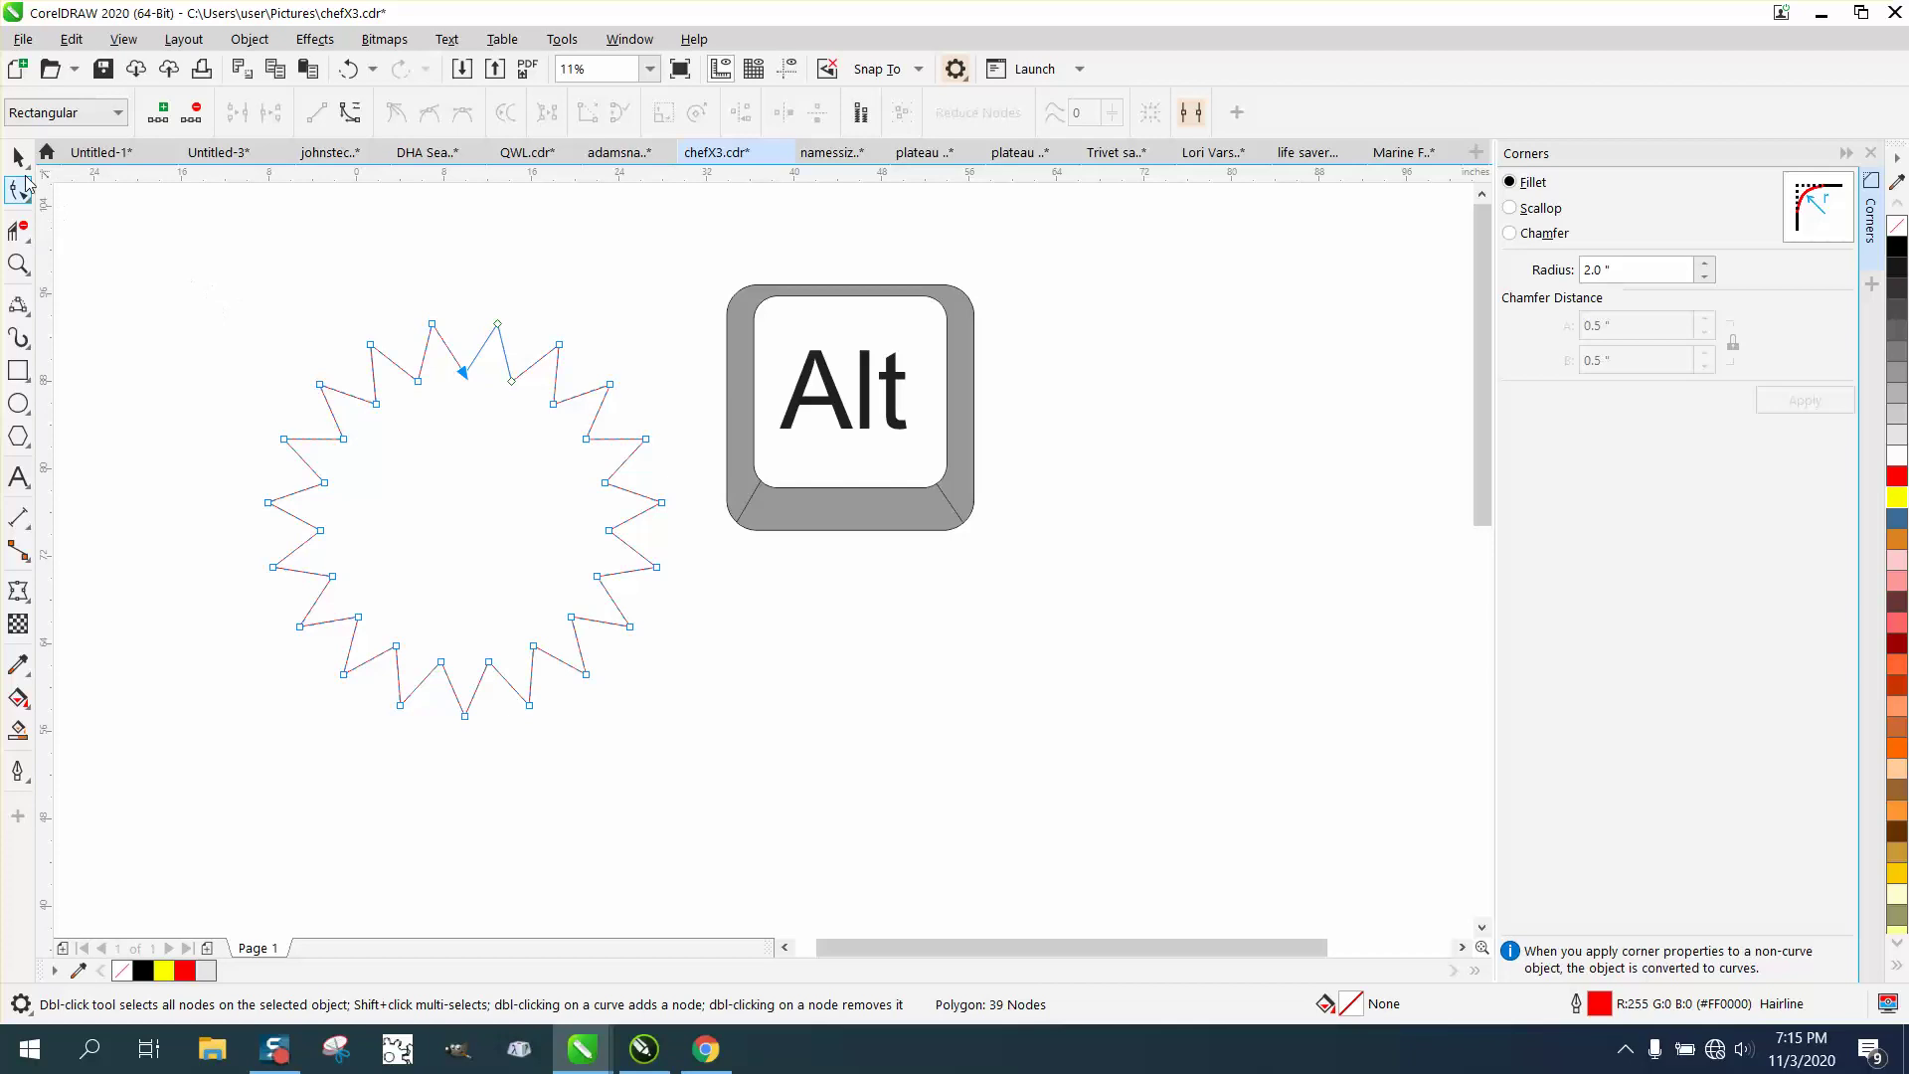
{"action": "left_click", "coordinate": [18, 155]}
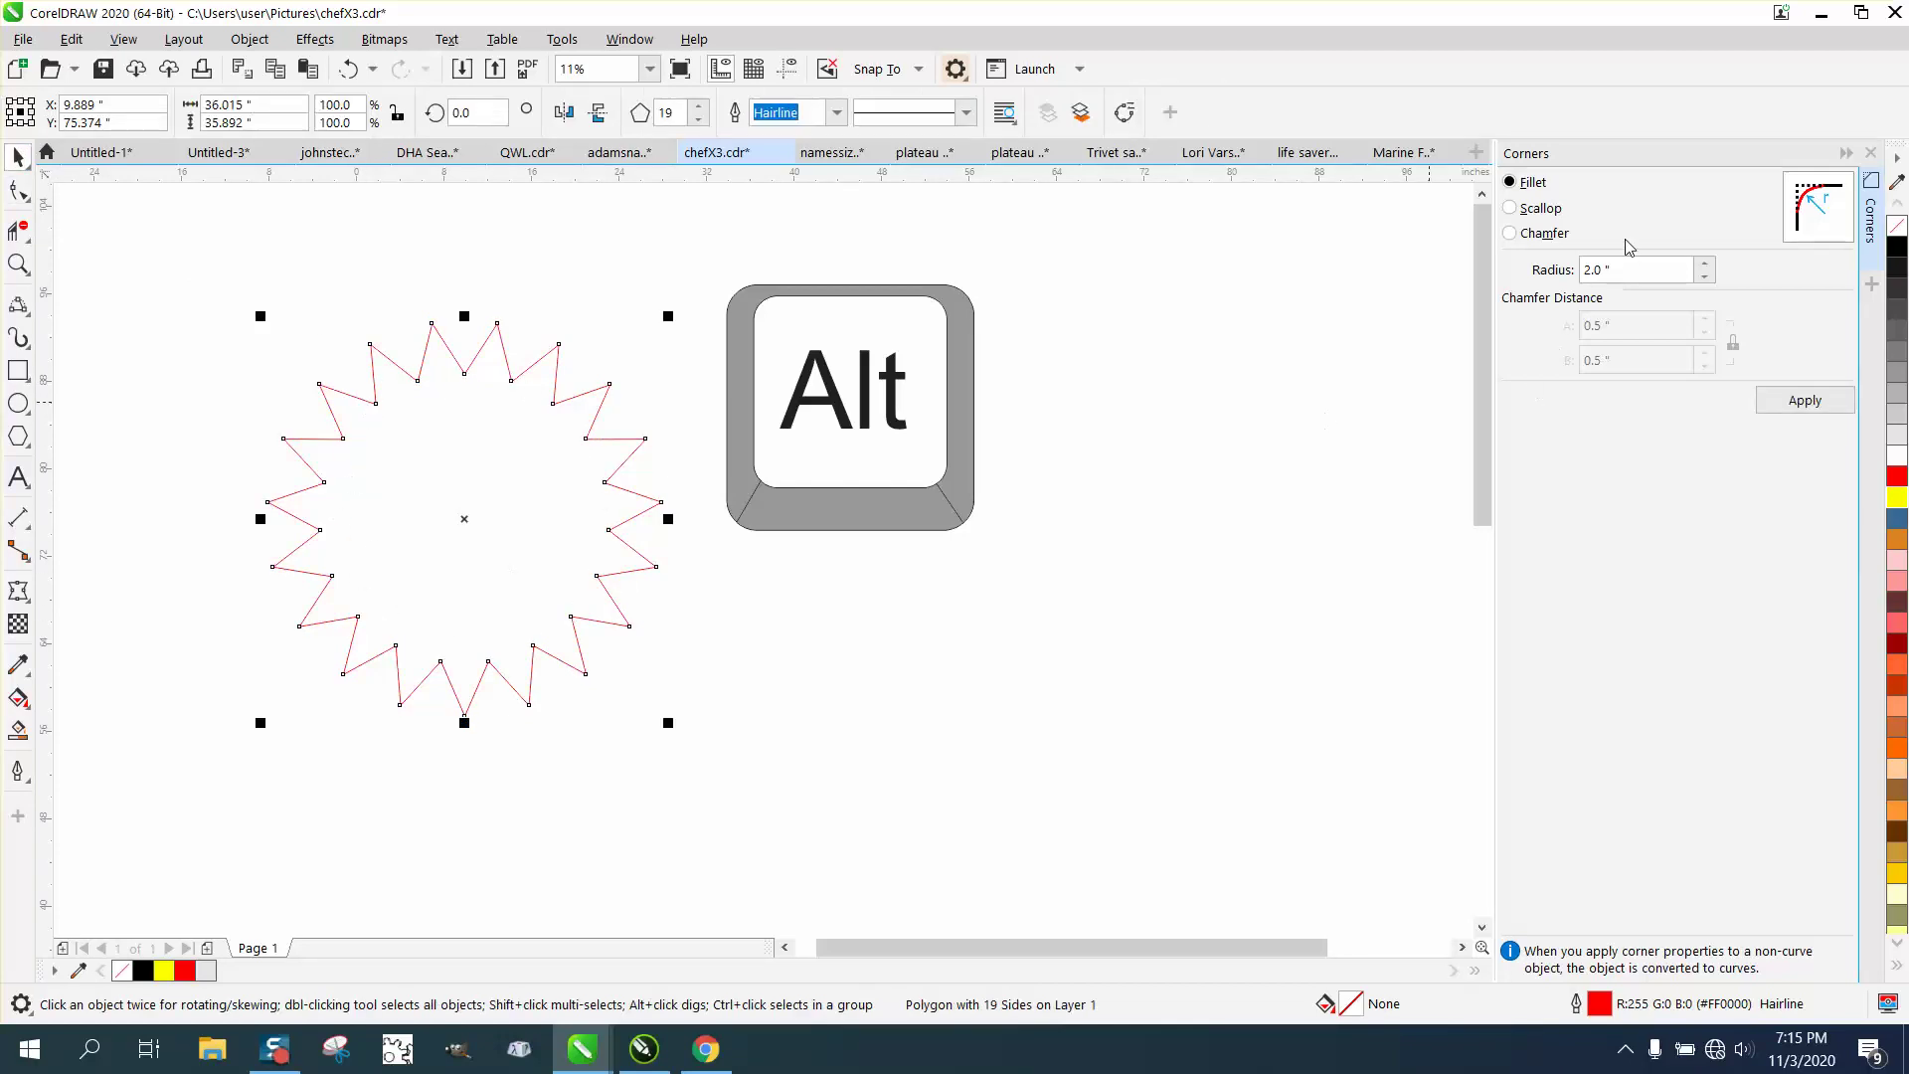
Convert the star to curves, select its inner nodes and apply a 2" fillet
{"action": "left_click", "coordinate": [248, 49]}
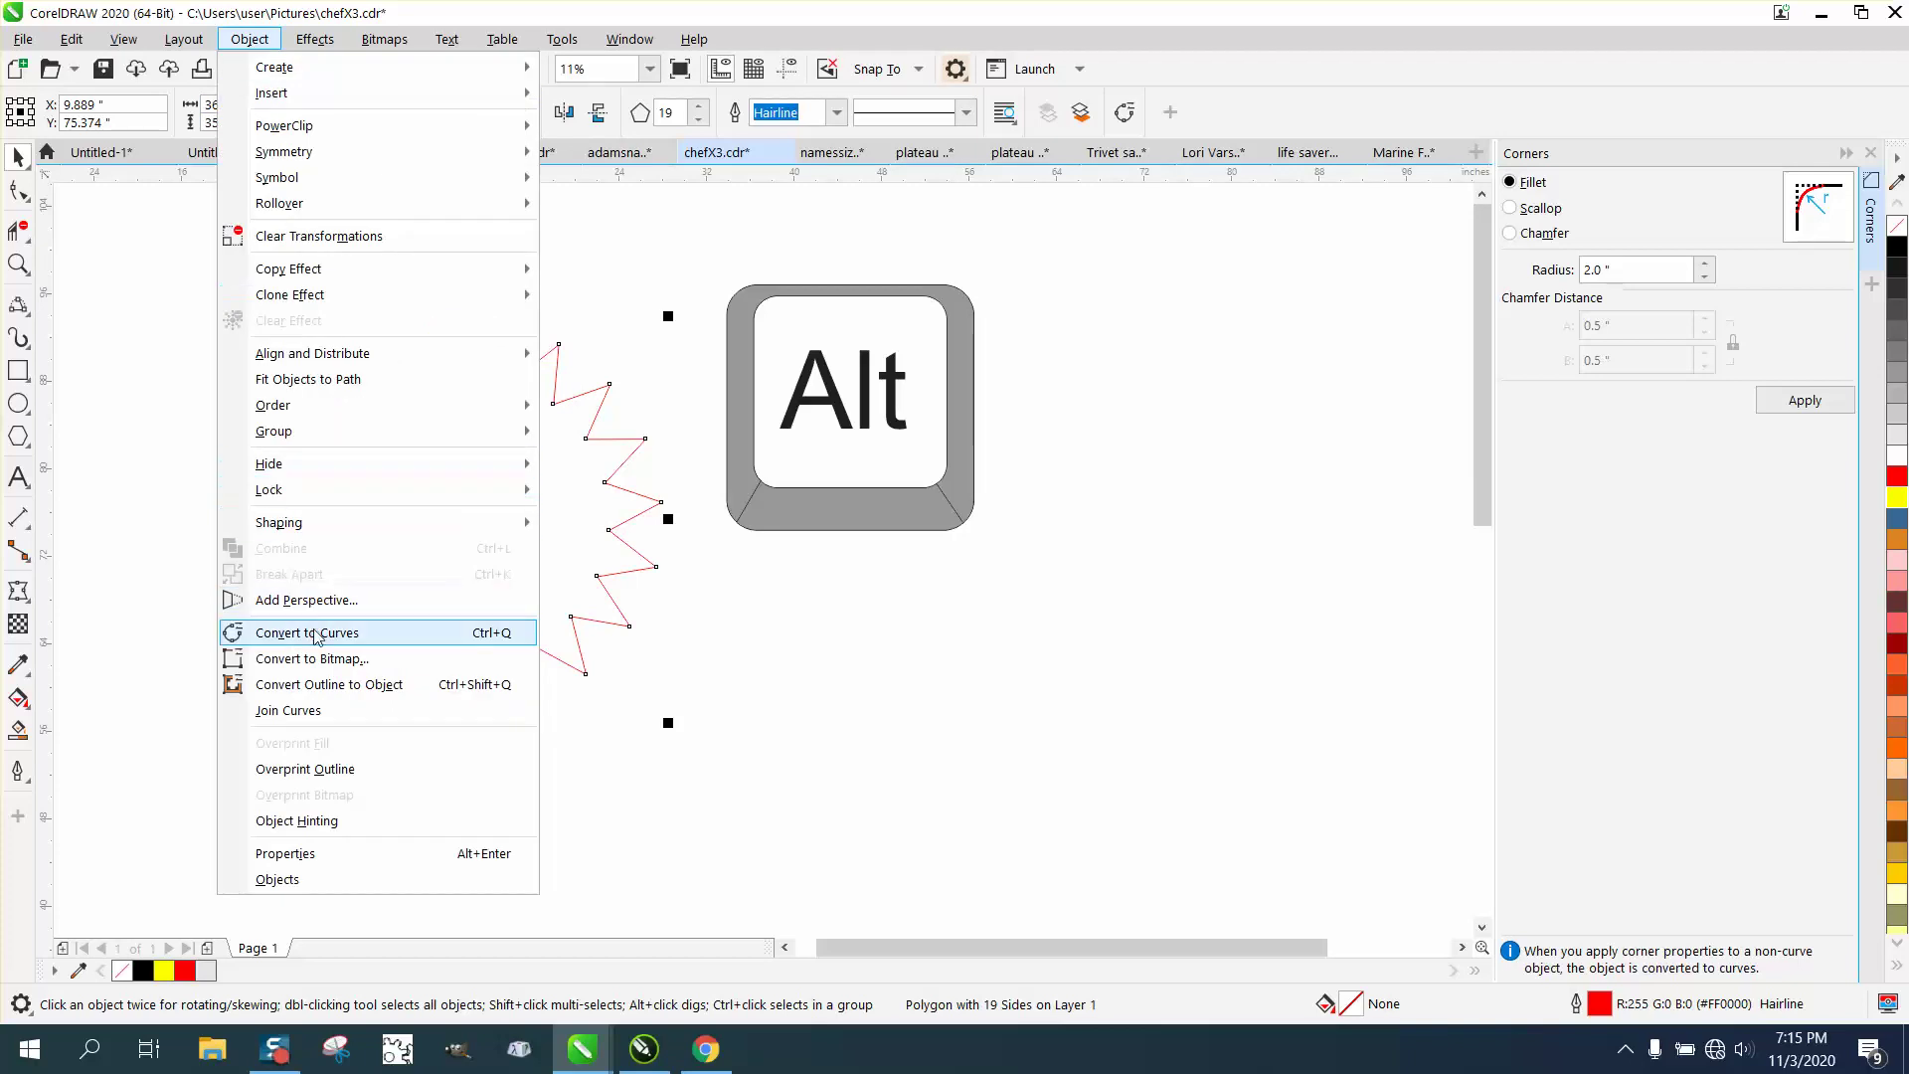
{"action": "left_click", "coordinate": [313, 640]}
{"action": "left_click", "coordinate": [19, 190]}
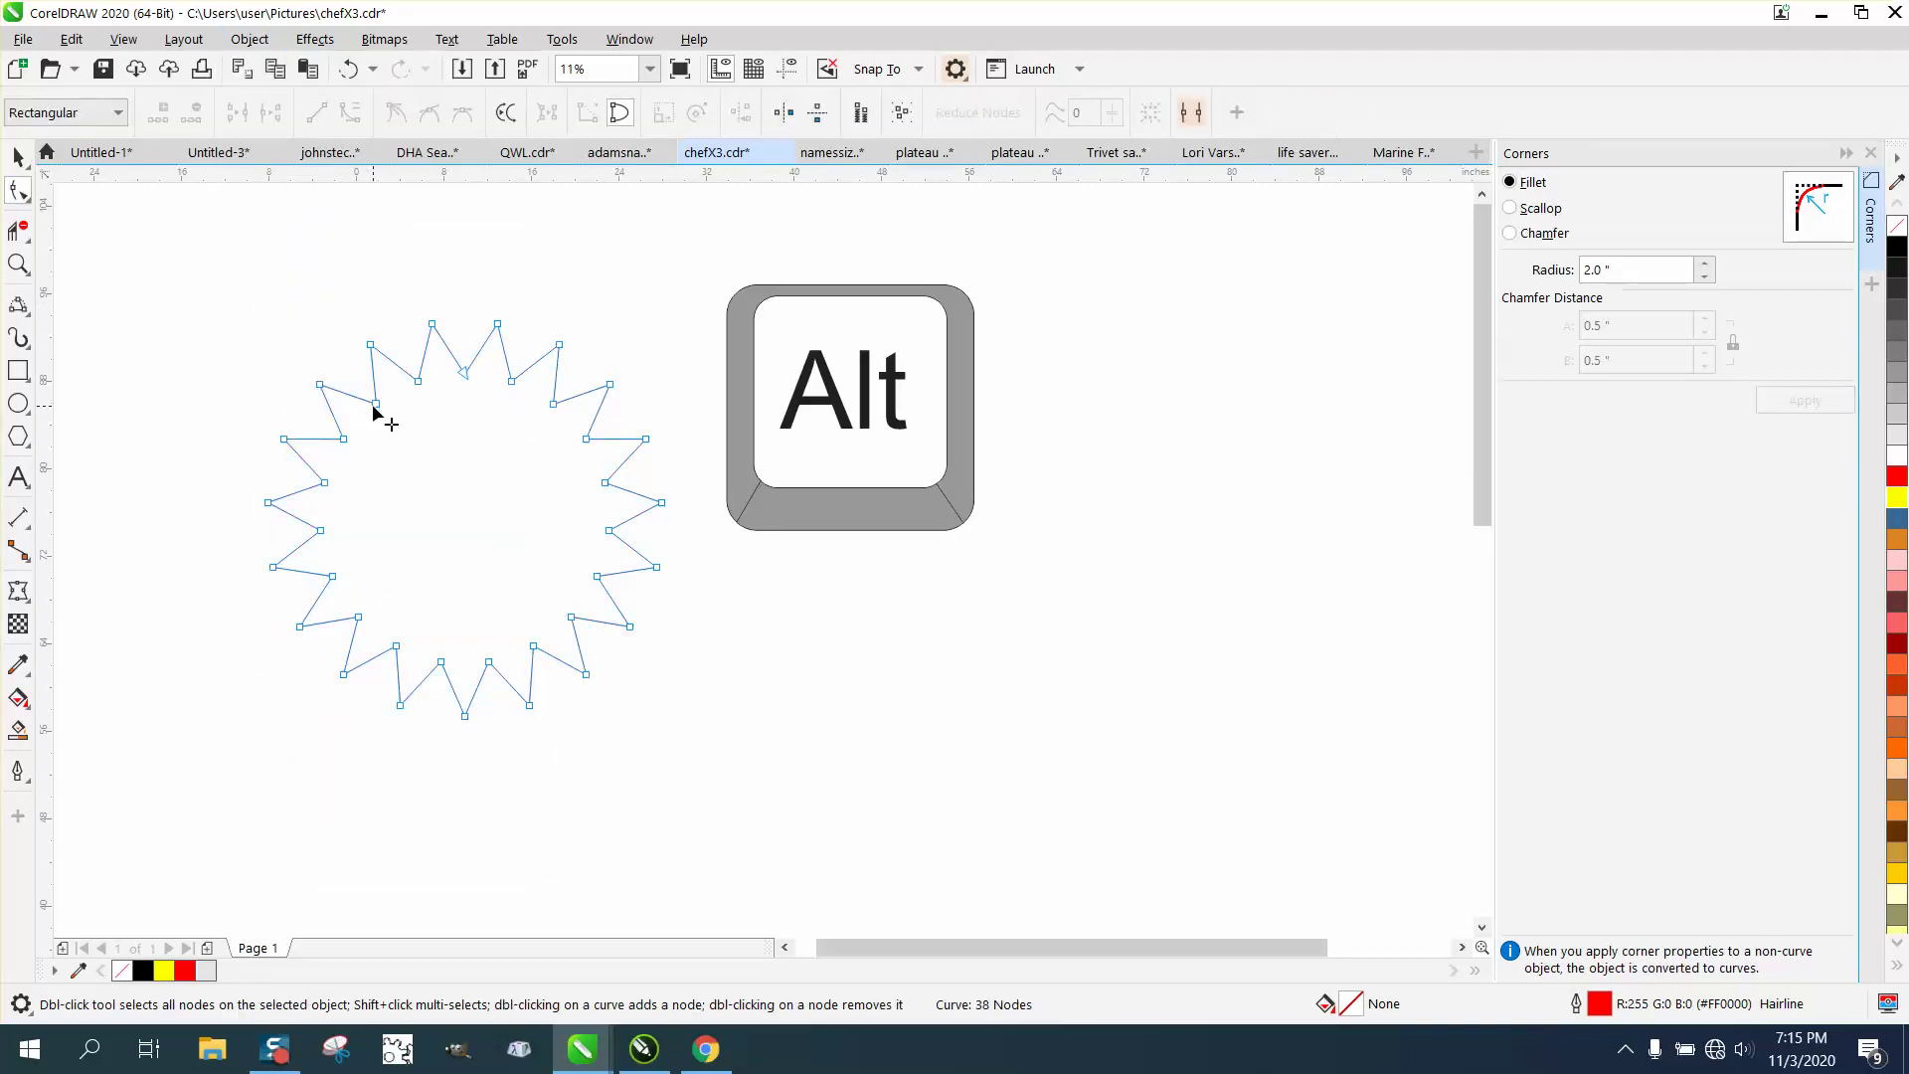
{"action": "mouse_move", "coordinate": [438, 365]}
{"action": "left_mouse_down"}
{"action": "mouse_move", "coordinate": [378, 386]}
{"action": "mouse_move", "coordinate": [314, 562]}
{"action": "mouse_move", "coordinate": [363, 643]}
{"action": "mouse_move", "coordinate": [496, 671]}
{"action": "mouse_move", "coordinate": [593, 619]}
{"action": "mouse_move", "coordinate": [630, 559]}
{"action": "mouse_move", "coordinate": [626, 481]}
{"action": "mouse_move", "coordinate": [606, 426]}
{"action": "mouse_move", "coordinate": [537, 375]}
{"action": "mouse_move", "coordinate": [462, 364]}
{"action": "left_mouse_up"}
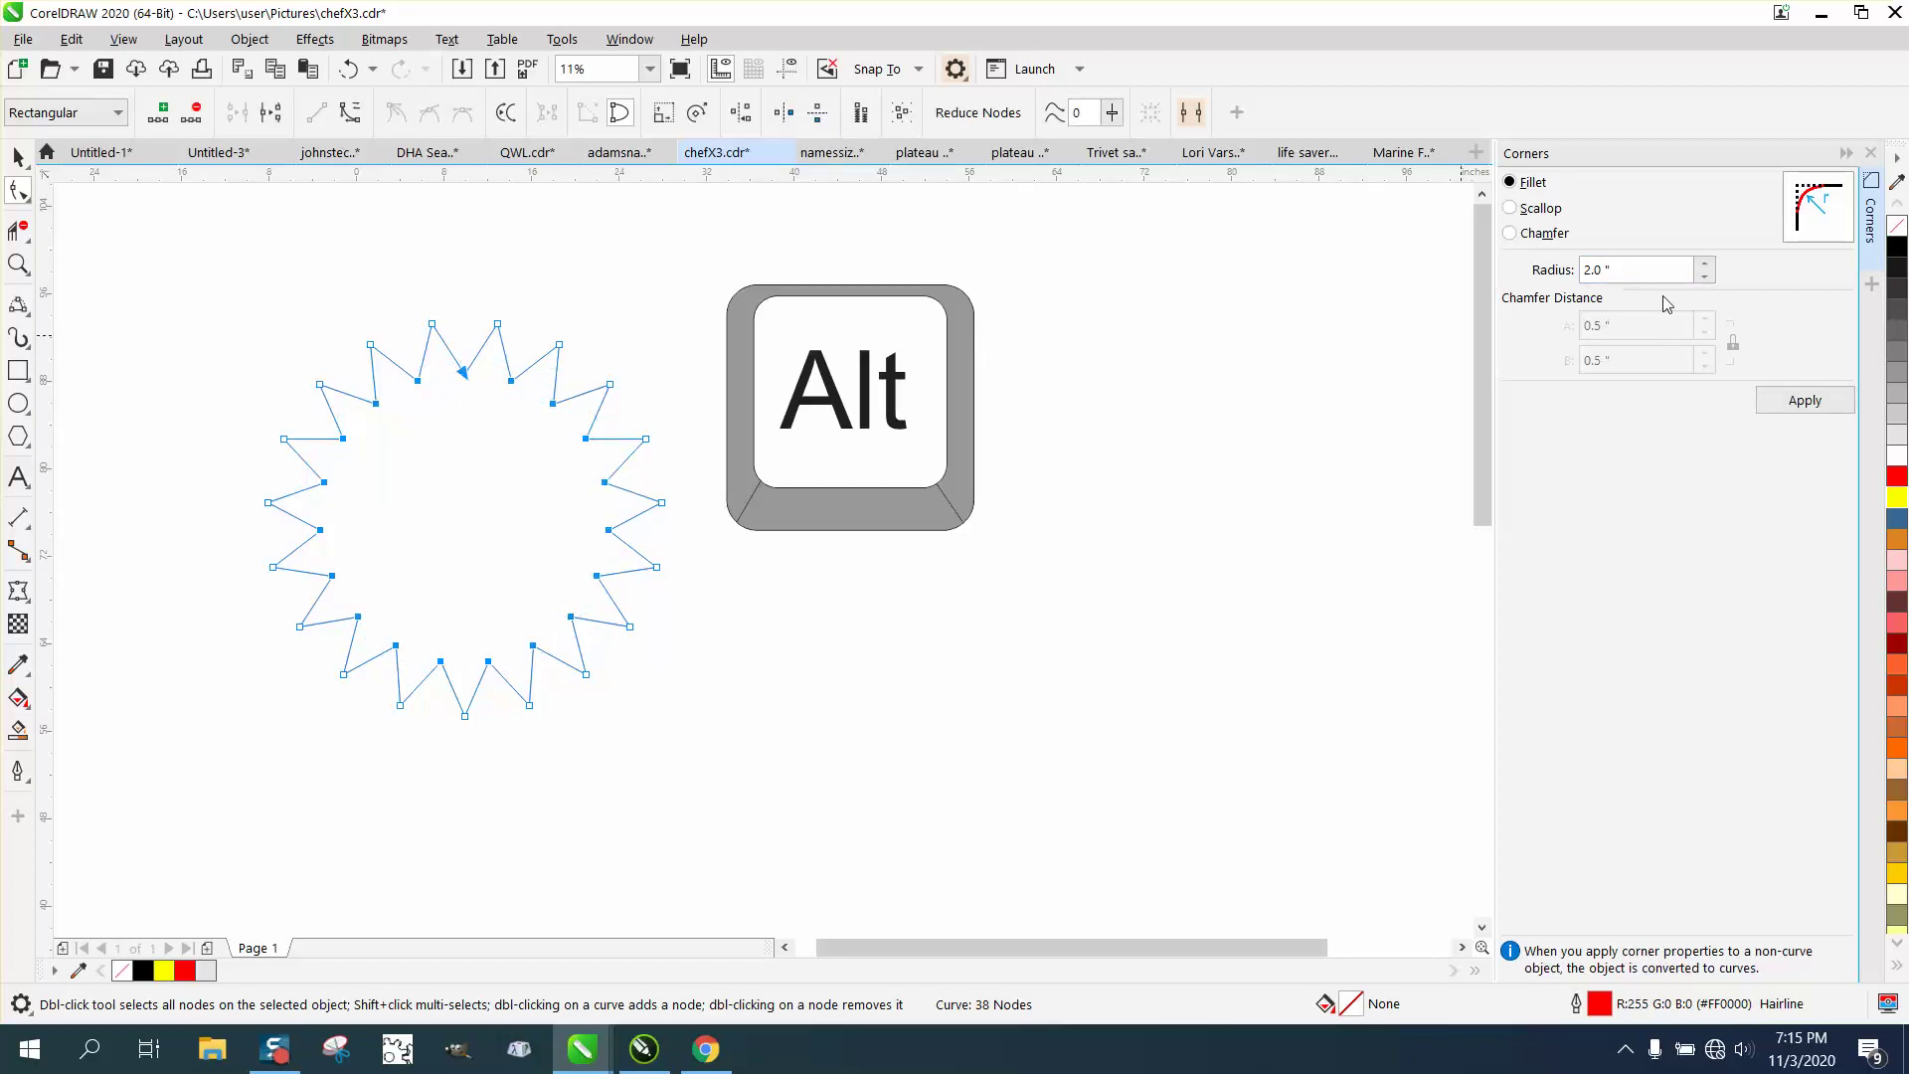
{"action": "left_click", "coordinate": [1795, 403]}
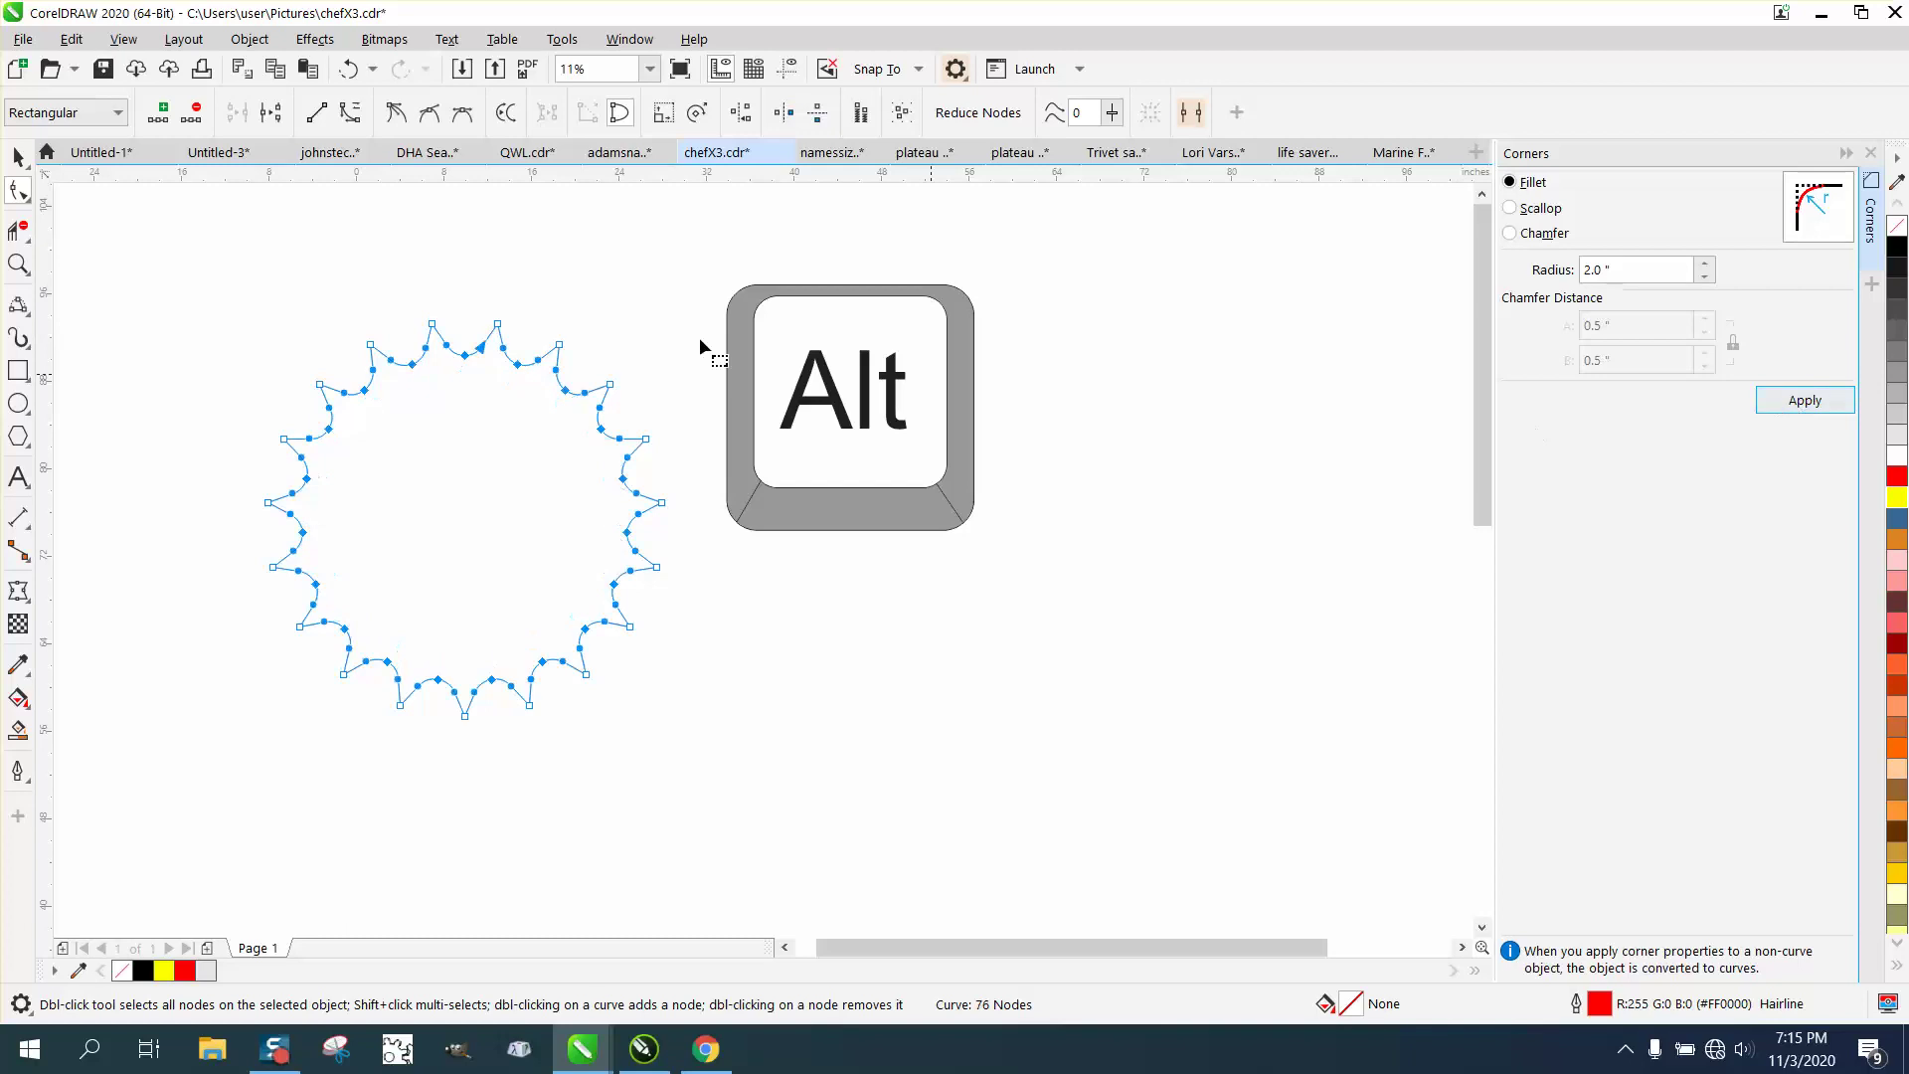
{"action": "left_click", "coordinate": [19, 264]}
Zoom in to inspect, then undo both the fillet and the Convert to Curves
{"action": "left_click_drag", "start_coordinate": [338, 305], "coordinate": [649, 469]}
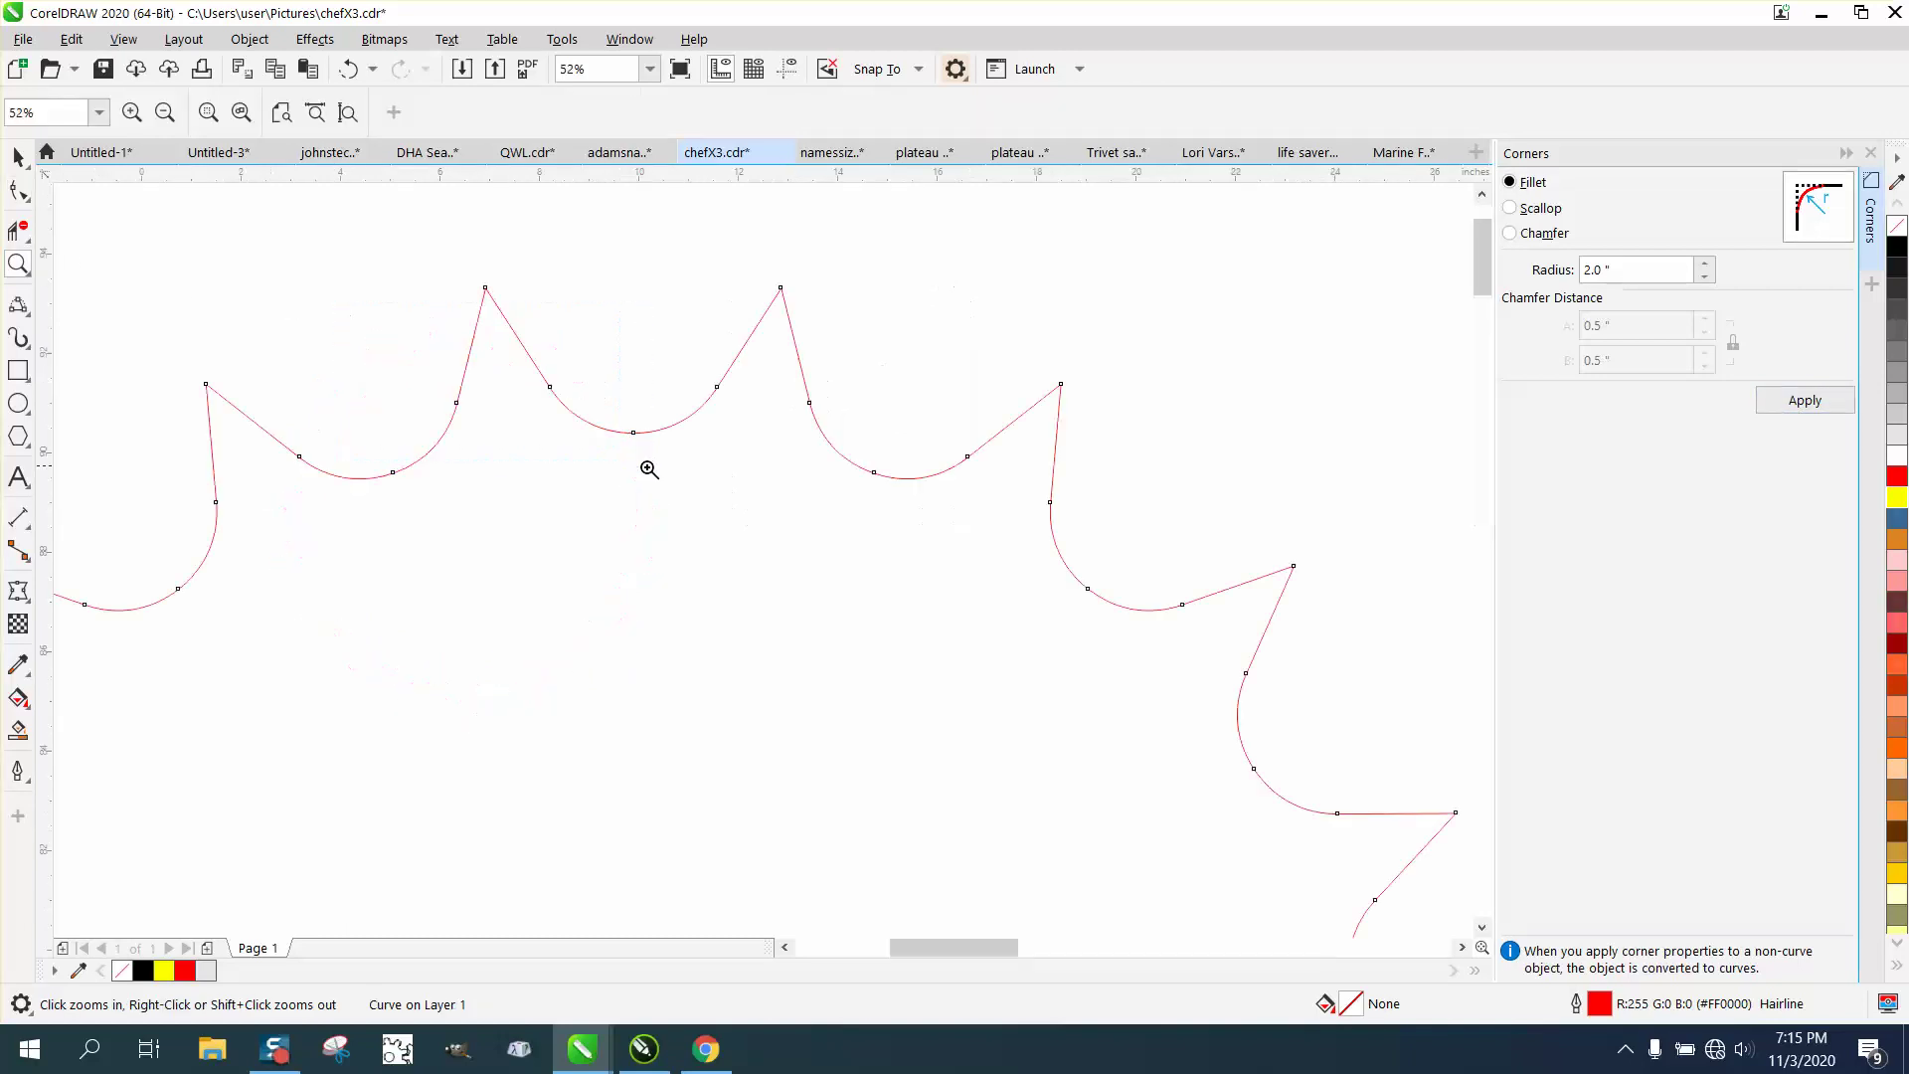
{"action": "right_click", "coordinate": [599, 457]}
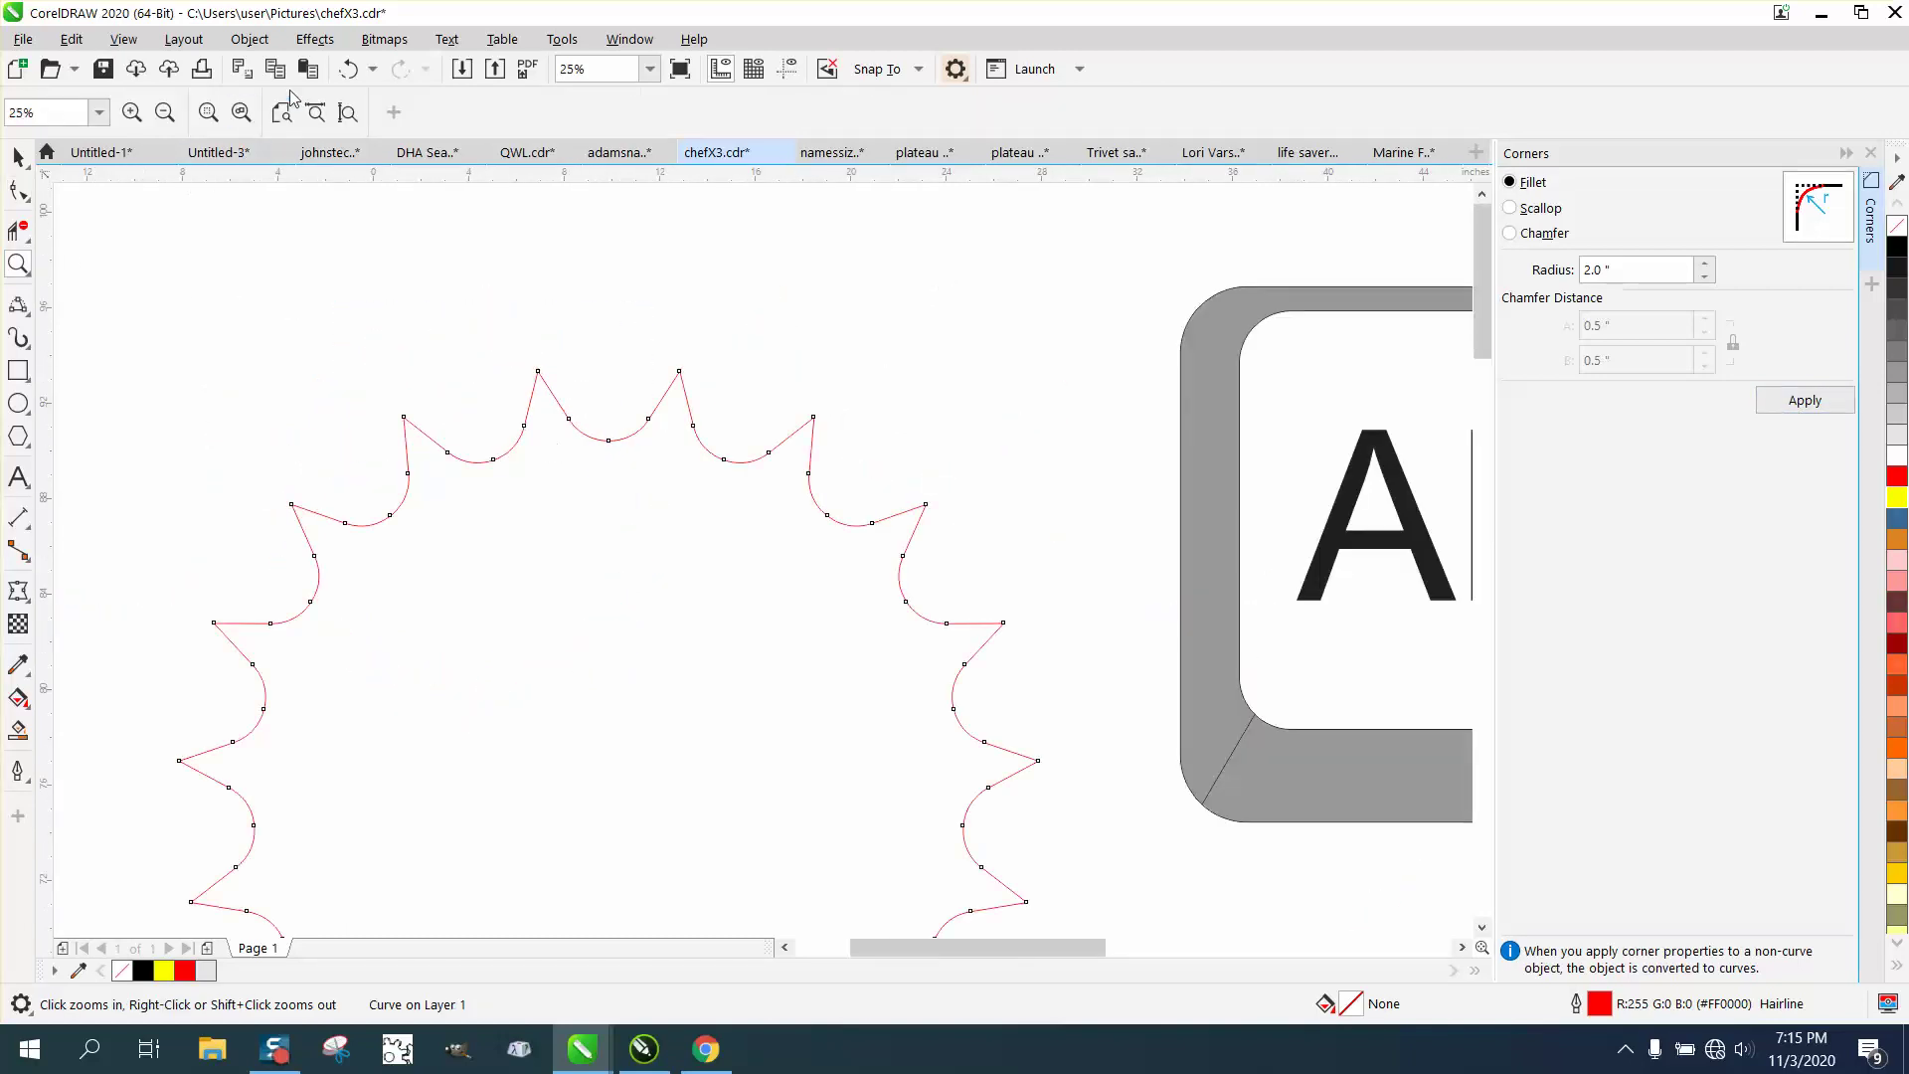
{"action": "left_click", "coordinate": [348, 70]}
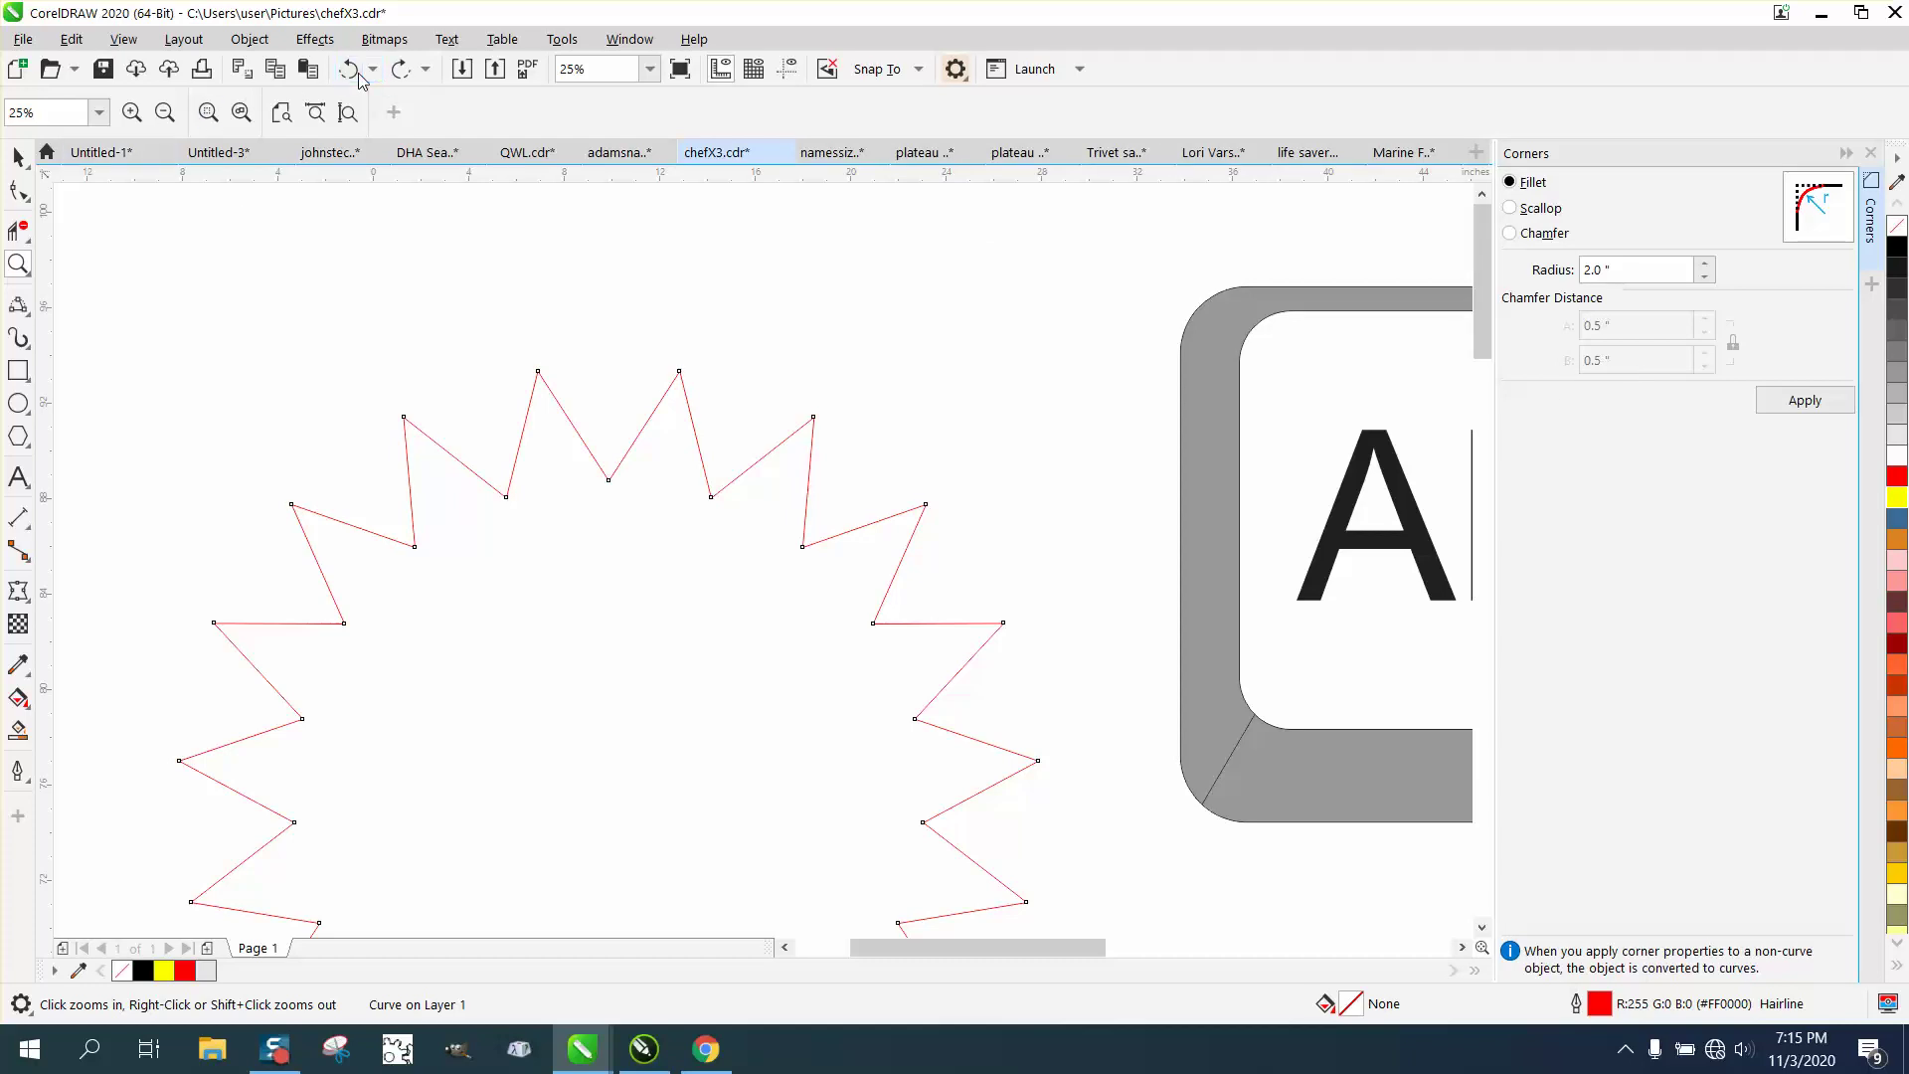
{"action": "left_click", "coordinate": [348, 71]}
{"action": "left_click", "coordinate": [18, 193]}
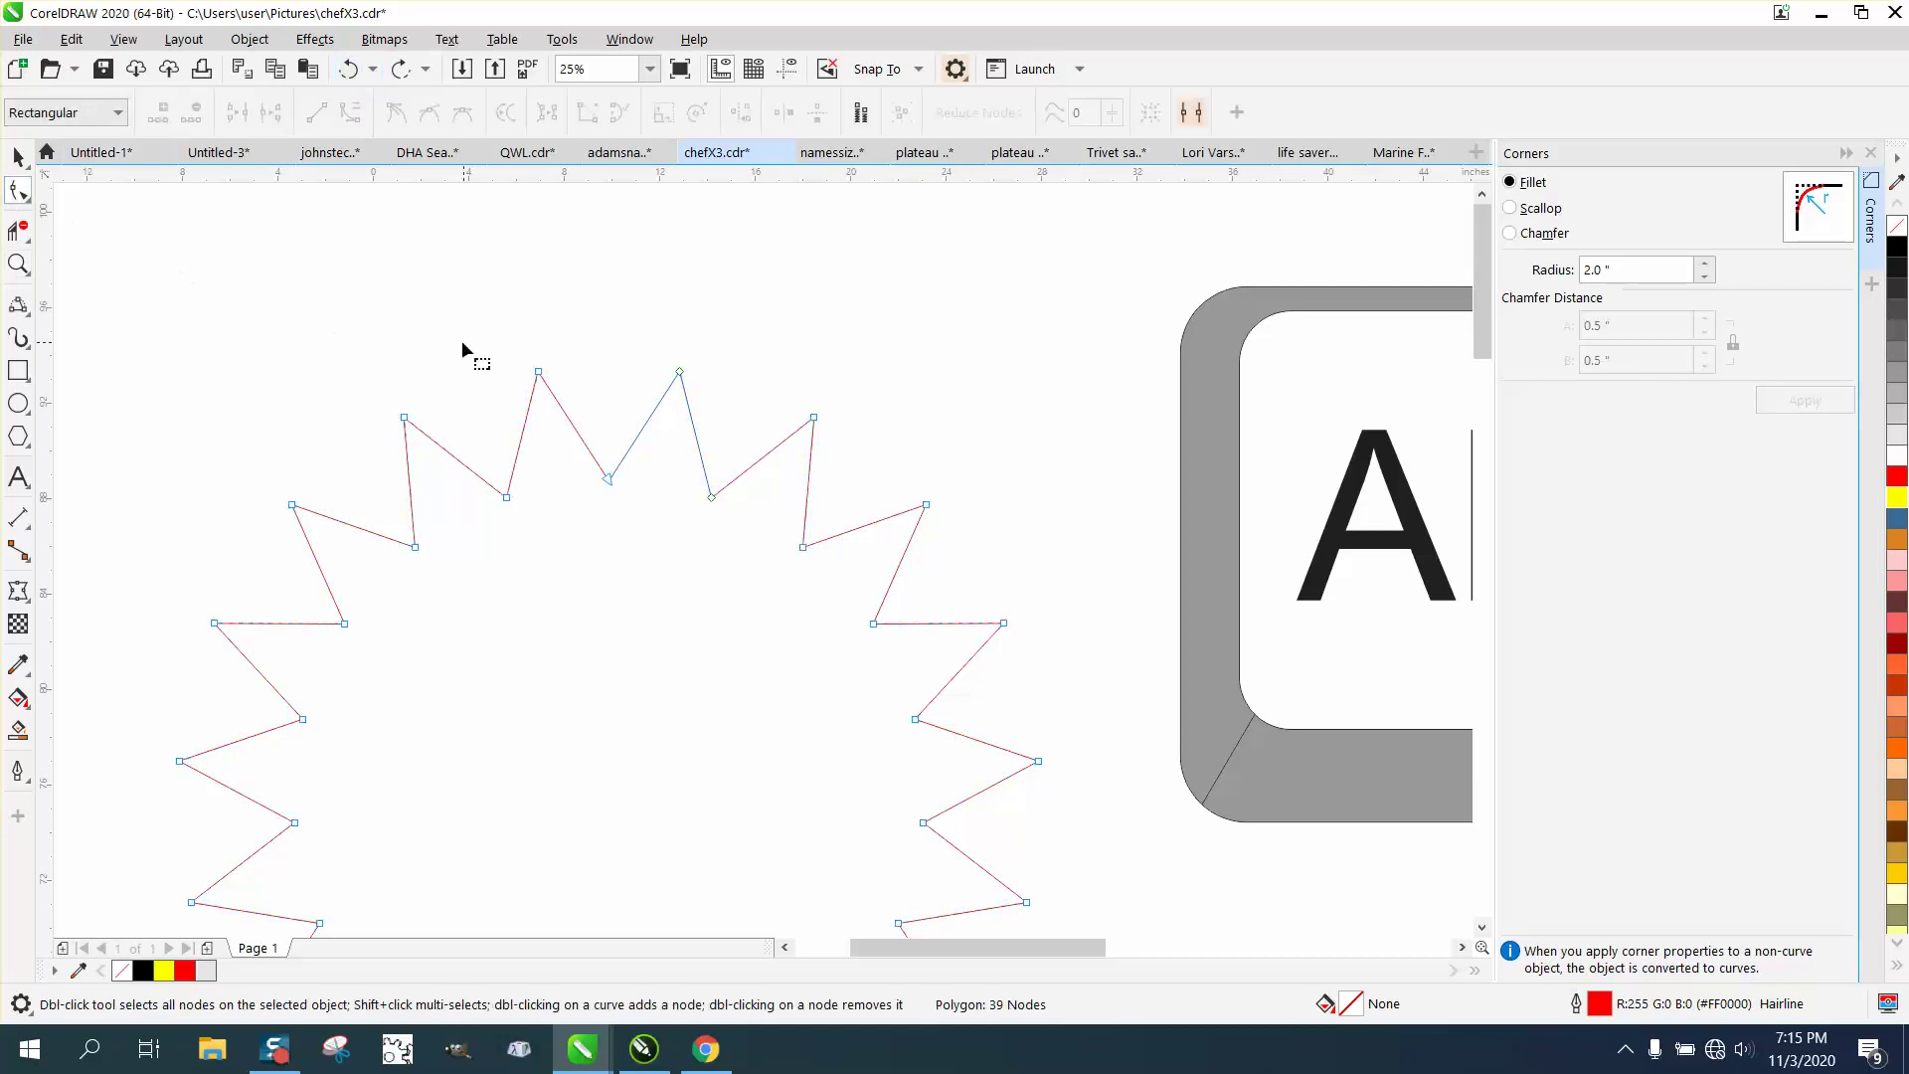
{"action": "scroll", "coordinate": [299, 302], "scroll_direction": "down", "scroll_amount": 2}
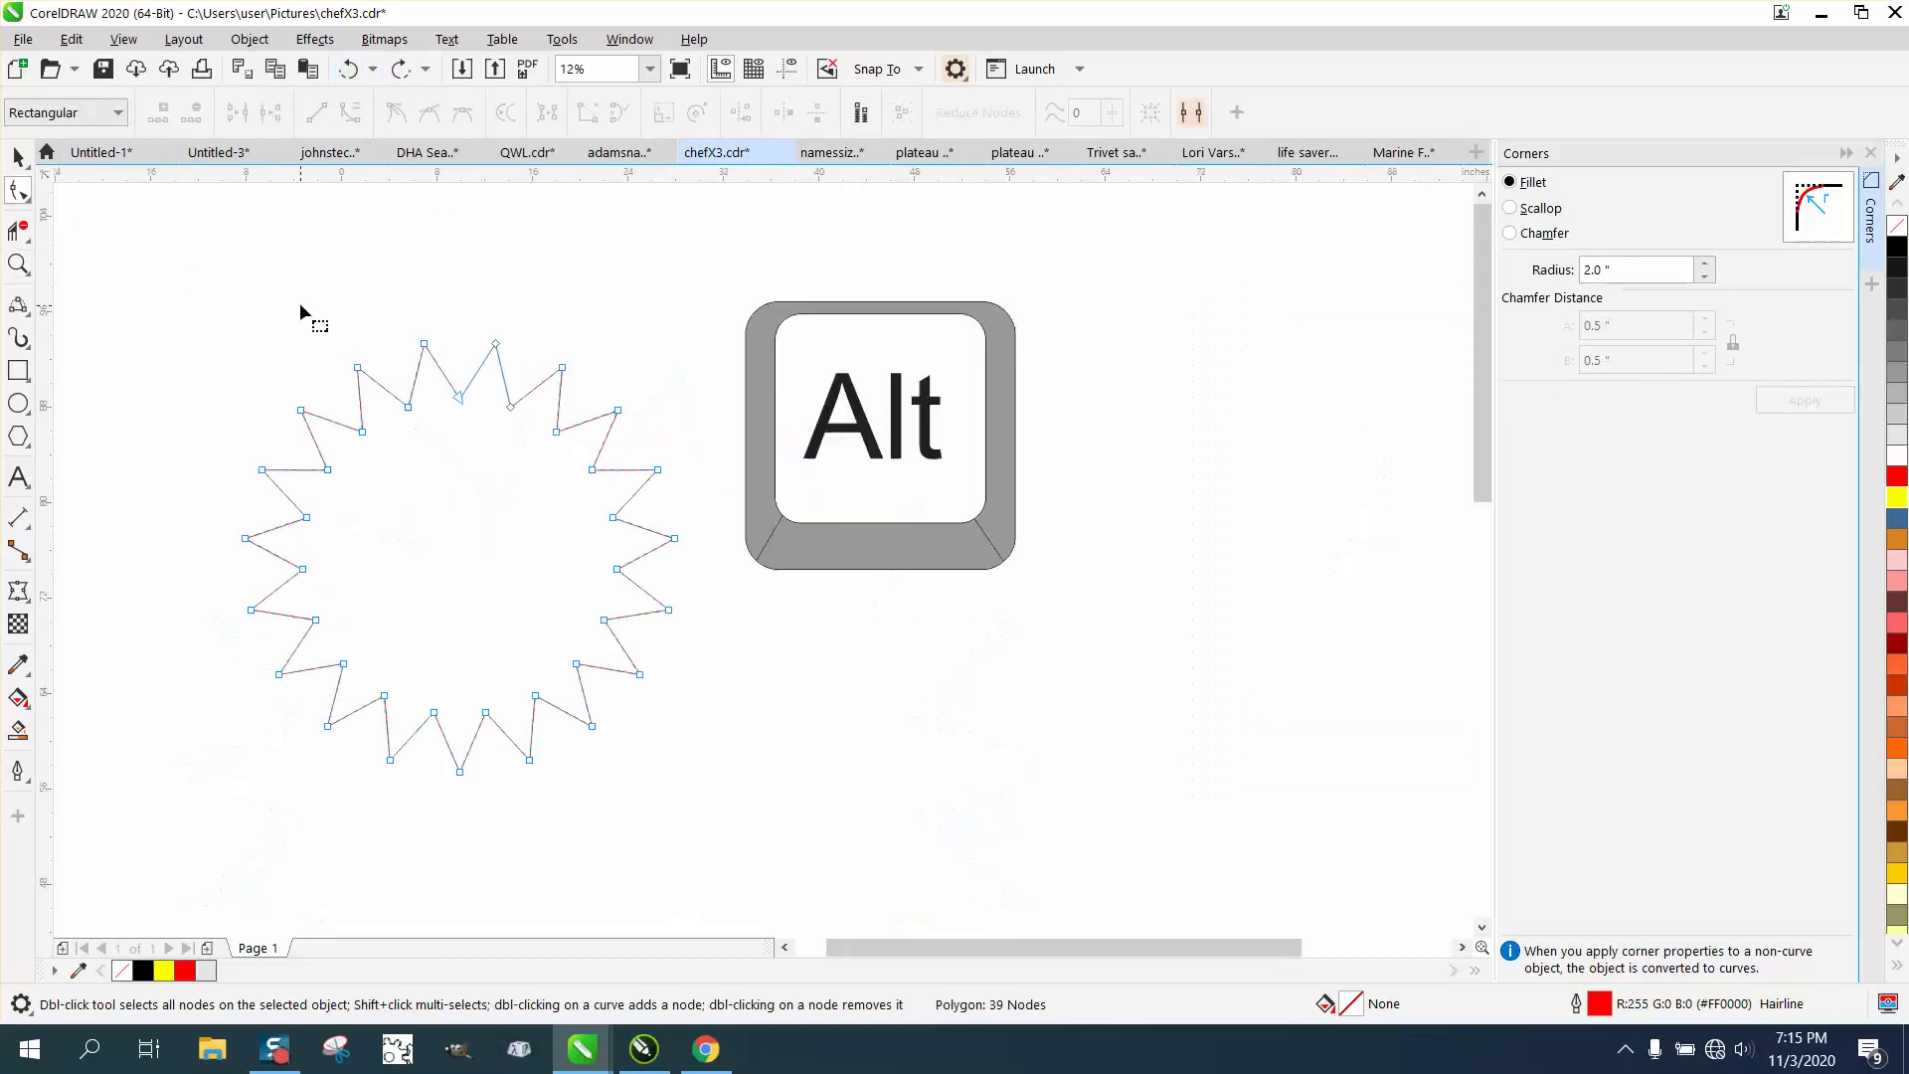
Set the fillet radius to 1.0" and select the star's inner corner nodes
{"action": "double_click", "coordinate": [1618, 269]}
{"action": "type", "text": "1"}
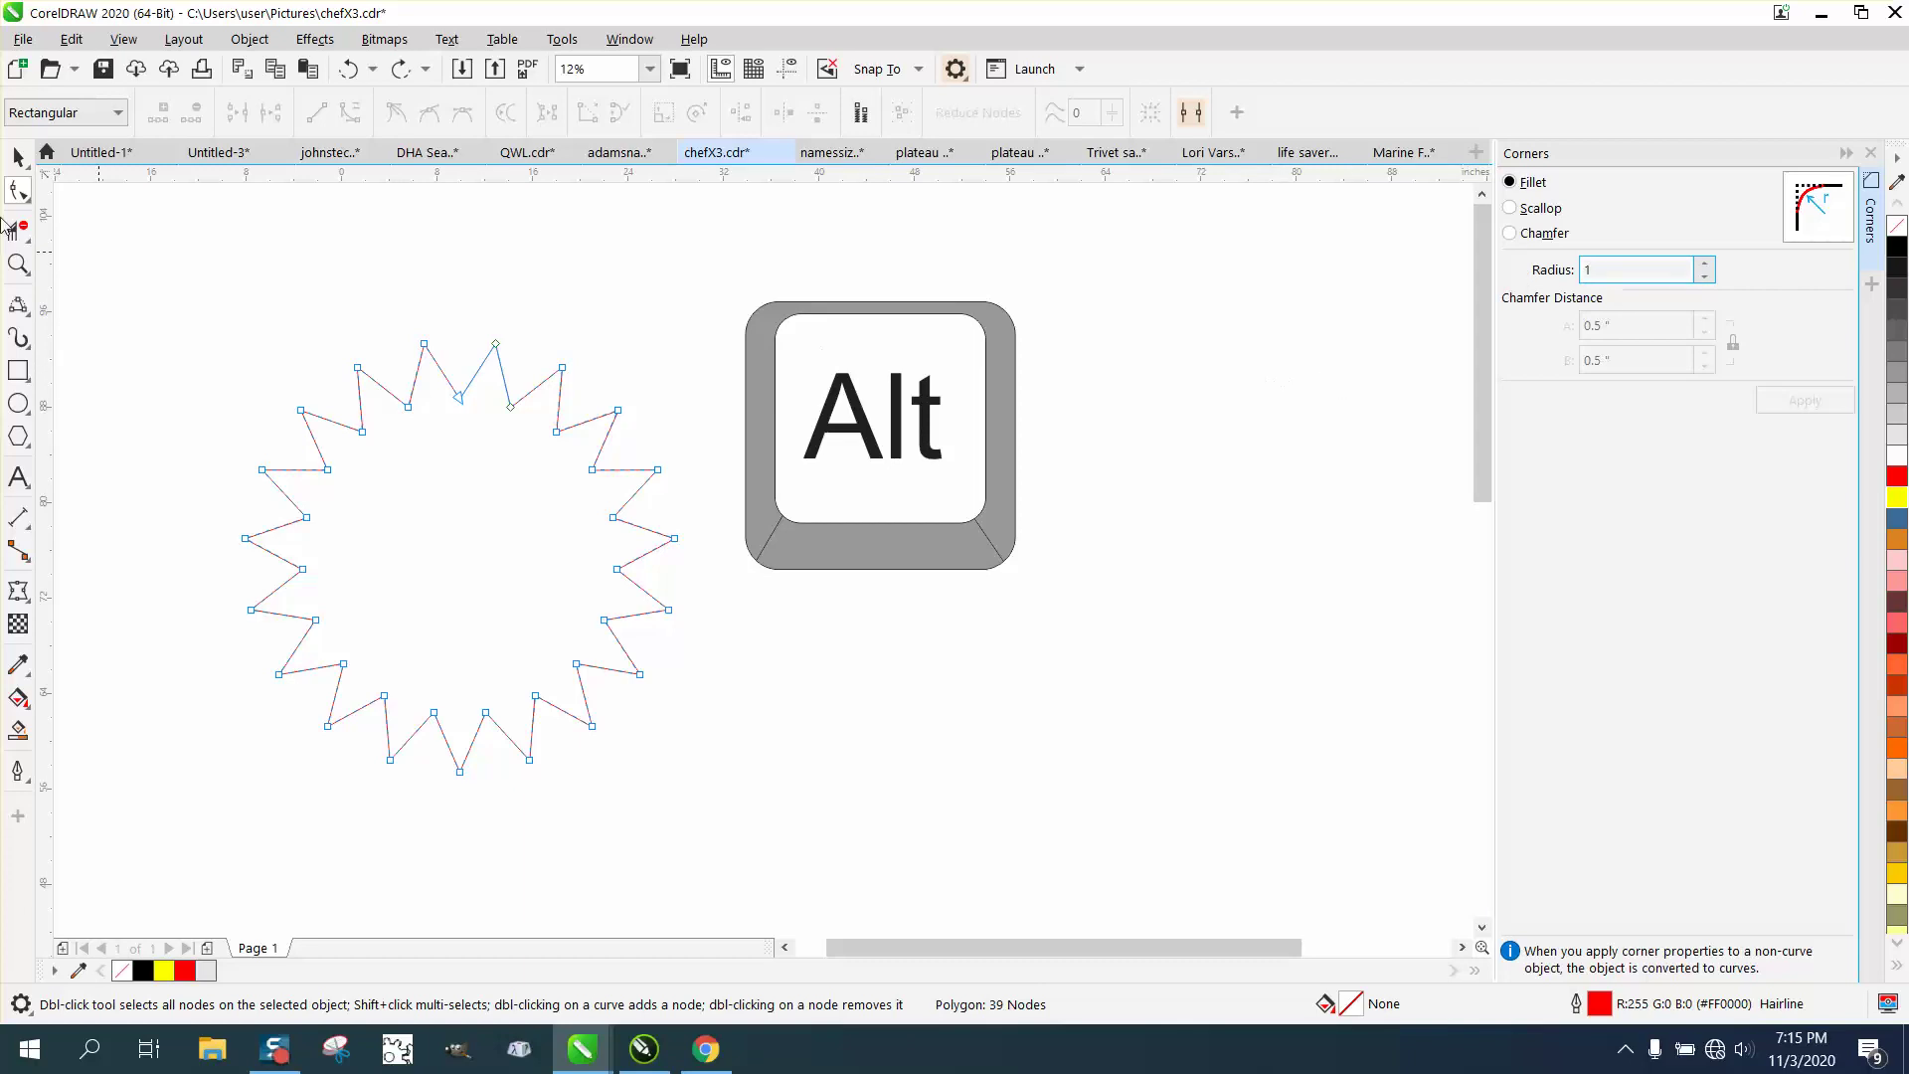
{"action": "left_click", "coordinate": [18, 156]}
{"action": "left_click", "coordinate": [19, 188]}
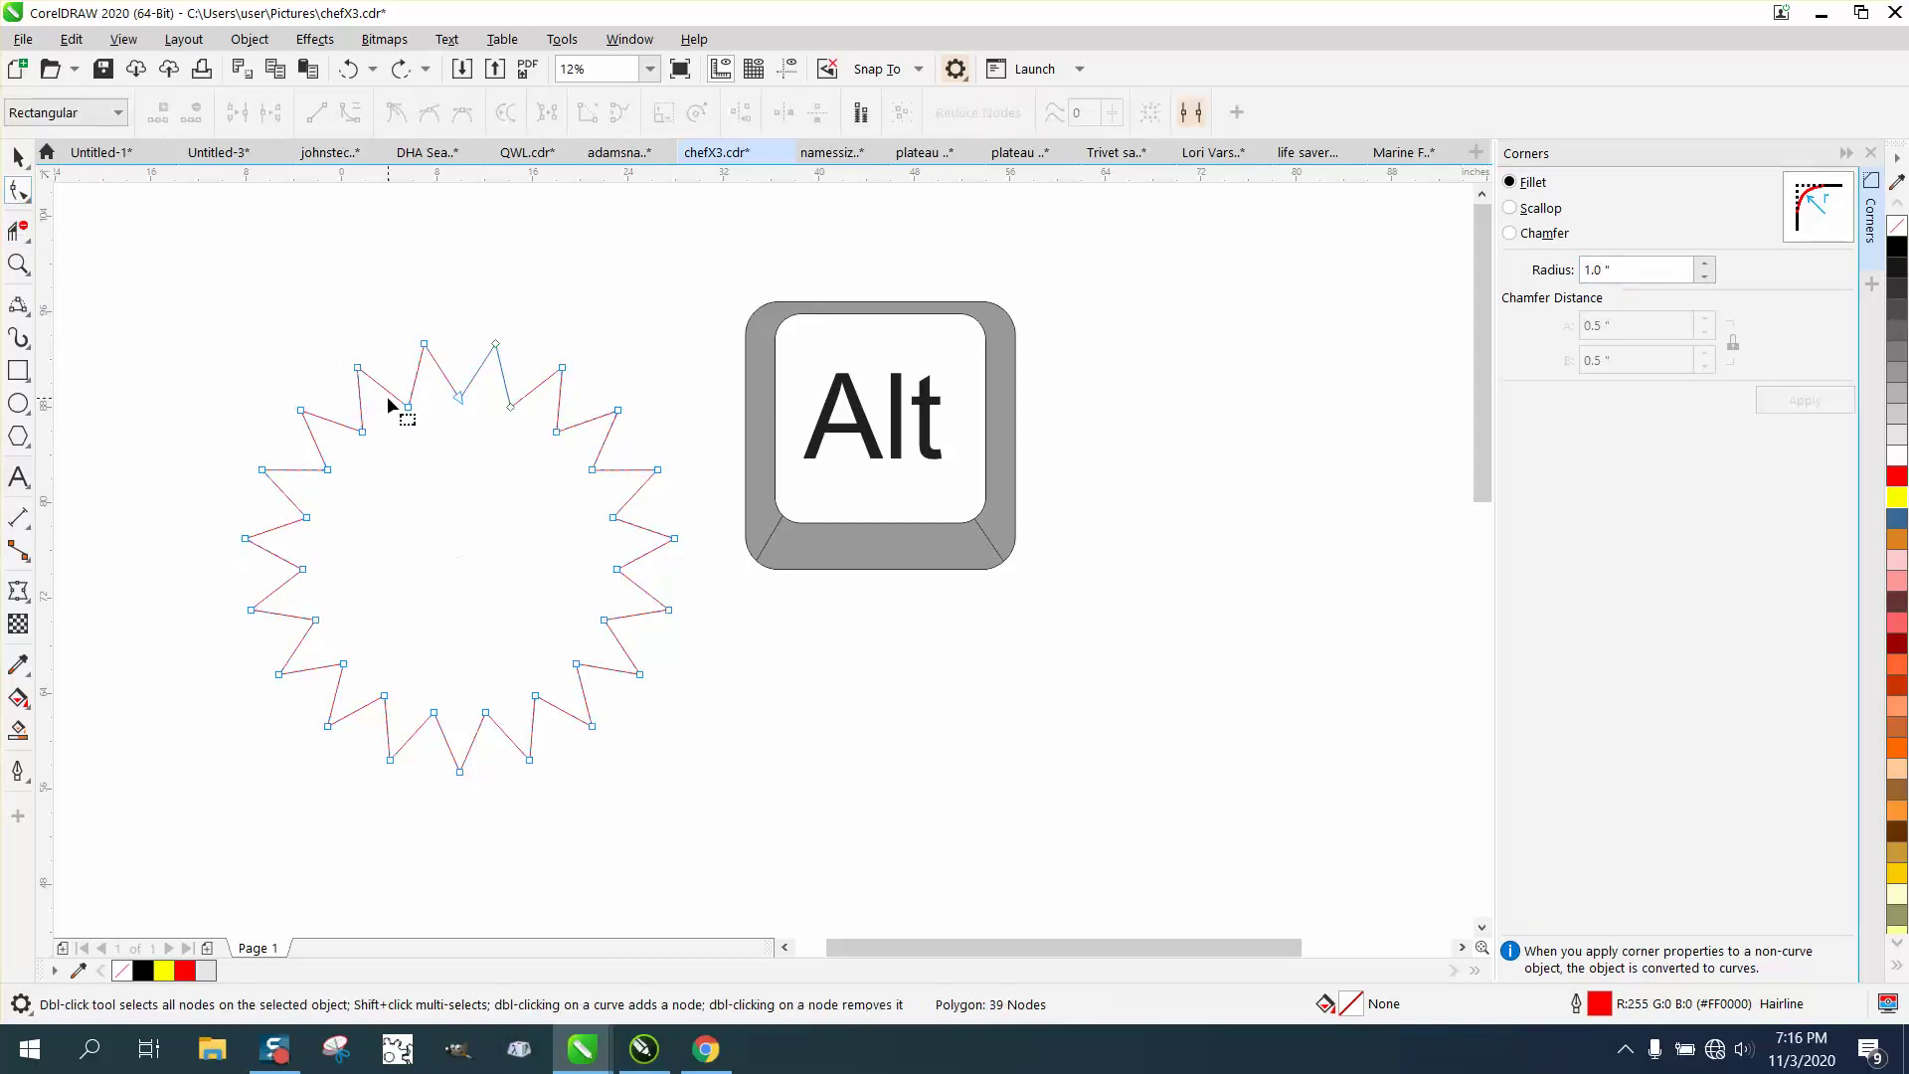
{"action": "left_click_drag", "start_coordinate": [438, 402], "coordinate": [316, 475]}
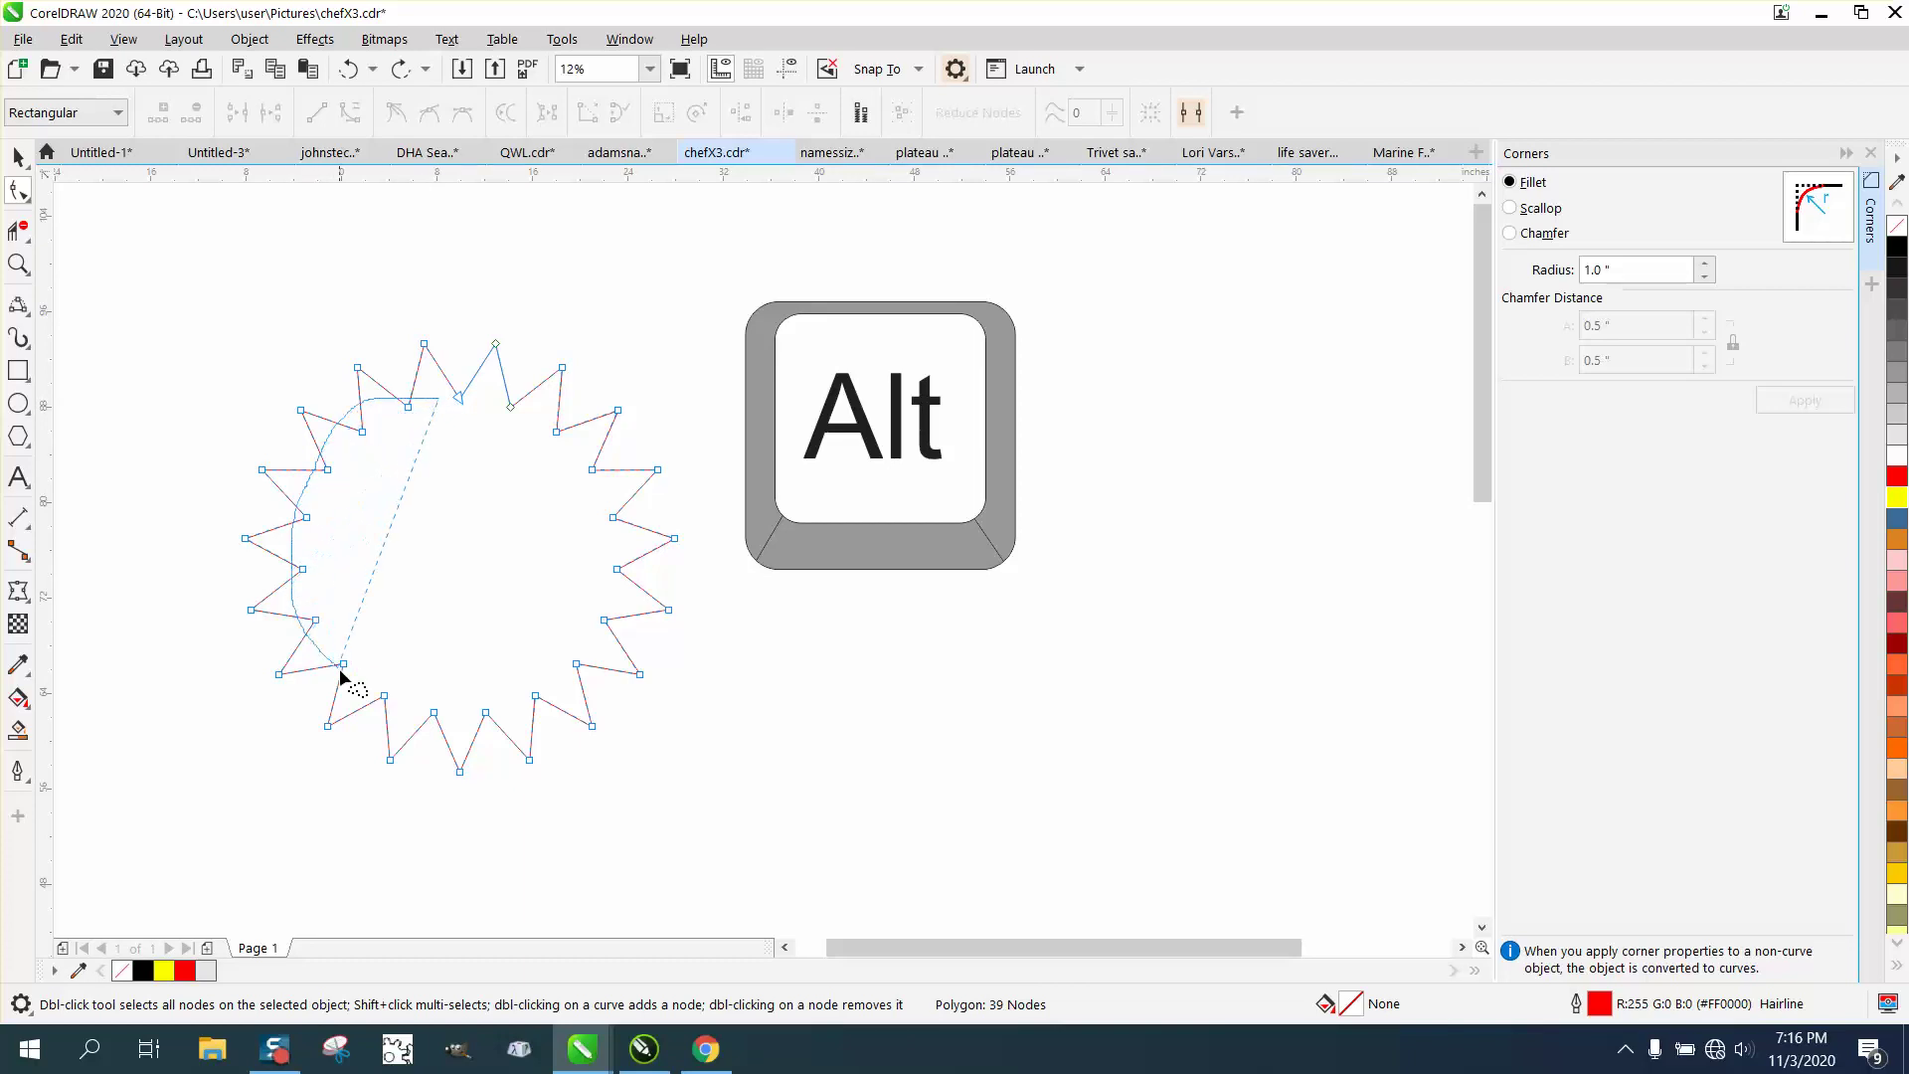
{"action": "mouse_move", "coordinate": [293, 543]}
{"action": "left_mouse_down"}
{"action": "mouse_move", "coordinate": [415, 715]}
{"action": "mouse_move", "coordinate": [633, 503]}
{"action": "left_mouse_up"}
{"action": "left_click_drag", "start_coordinate": [567, 416], "coordinate": [437, 386]}
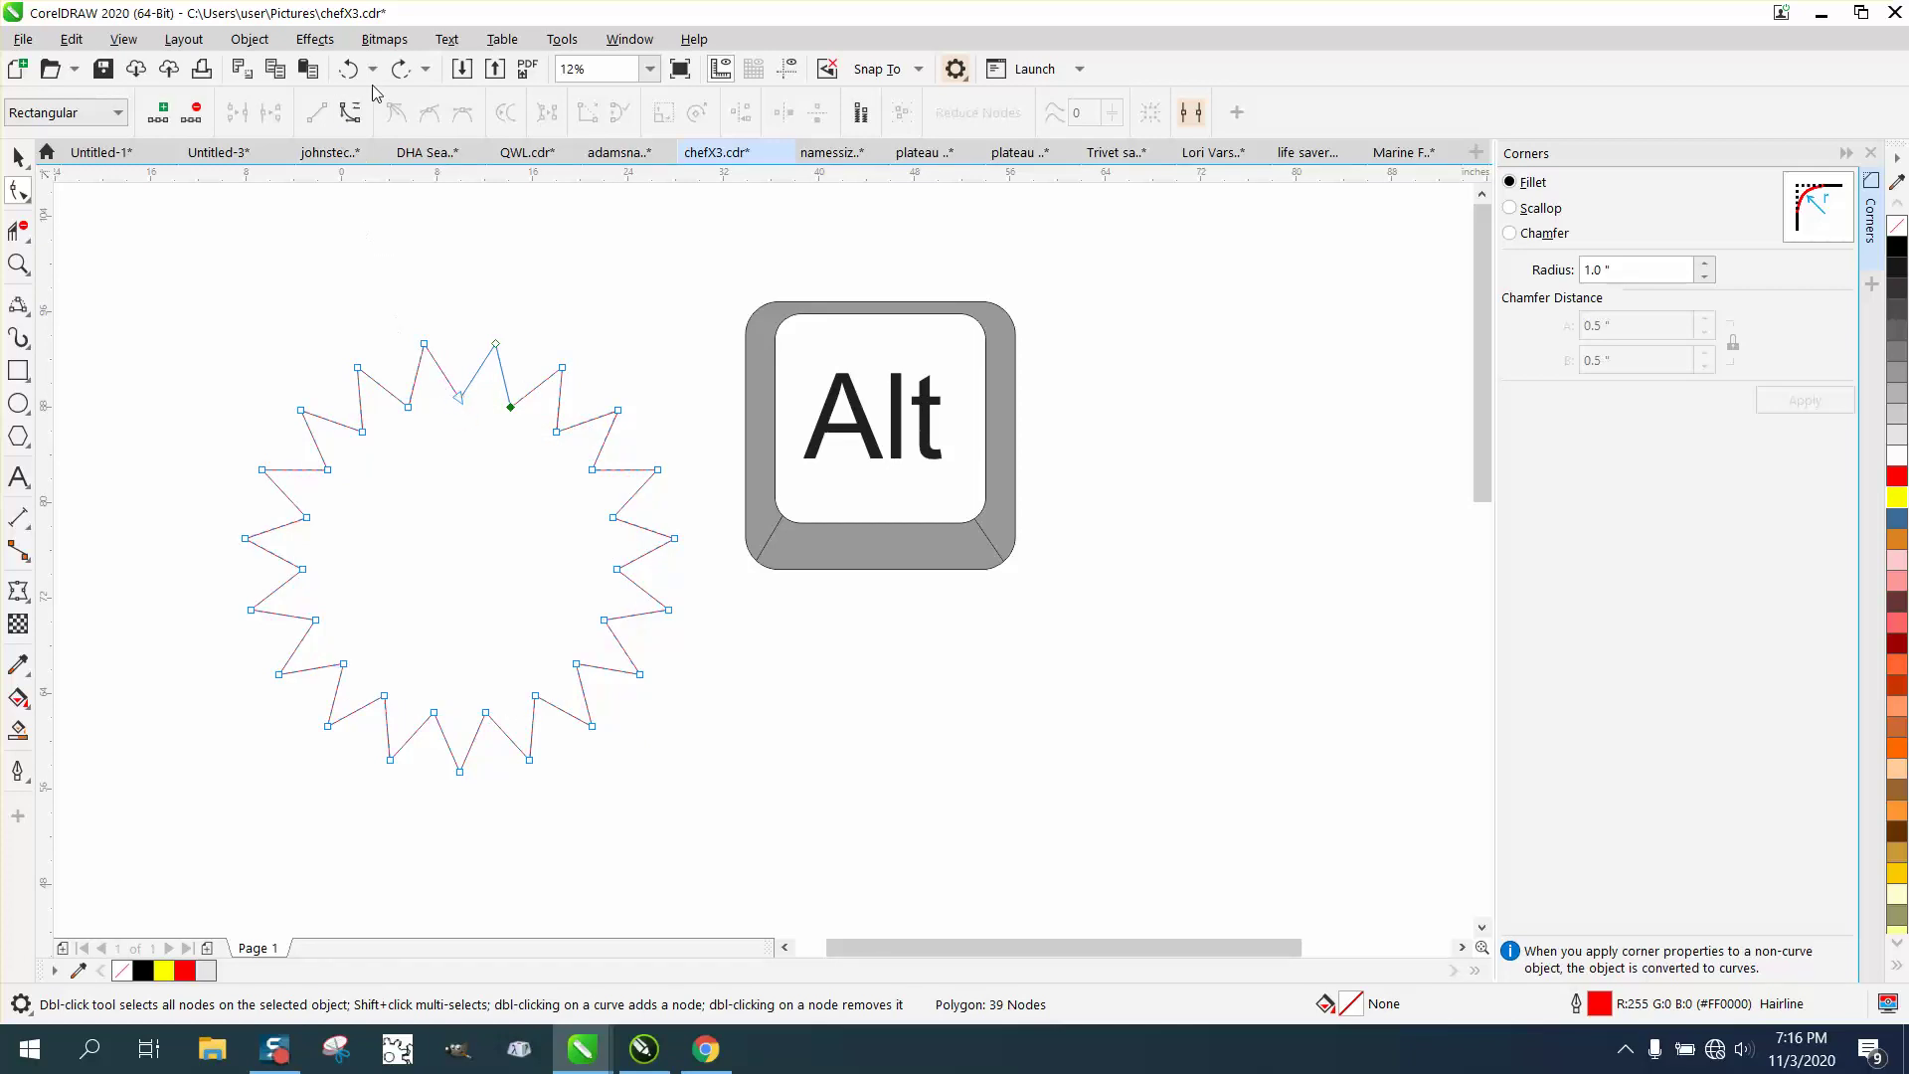
Convert the star to curves and apply the 1" fillet to its inner corners
{"action": "left_click", "coordinate": [400, 71]}
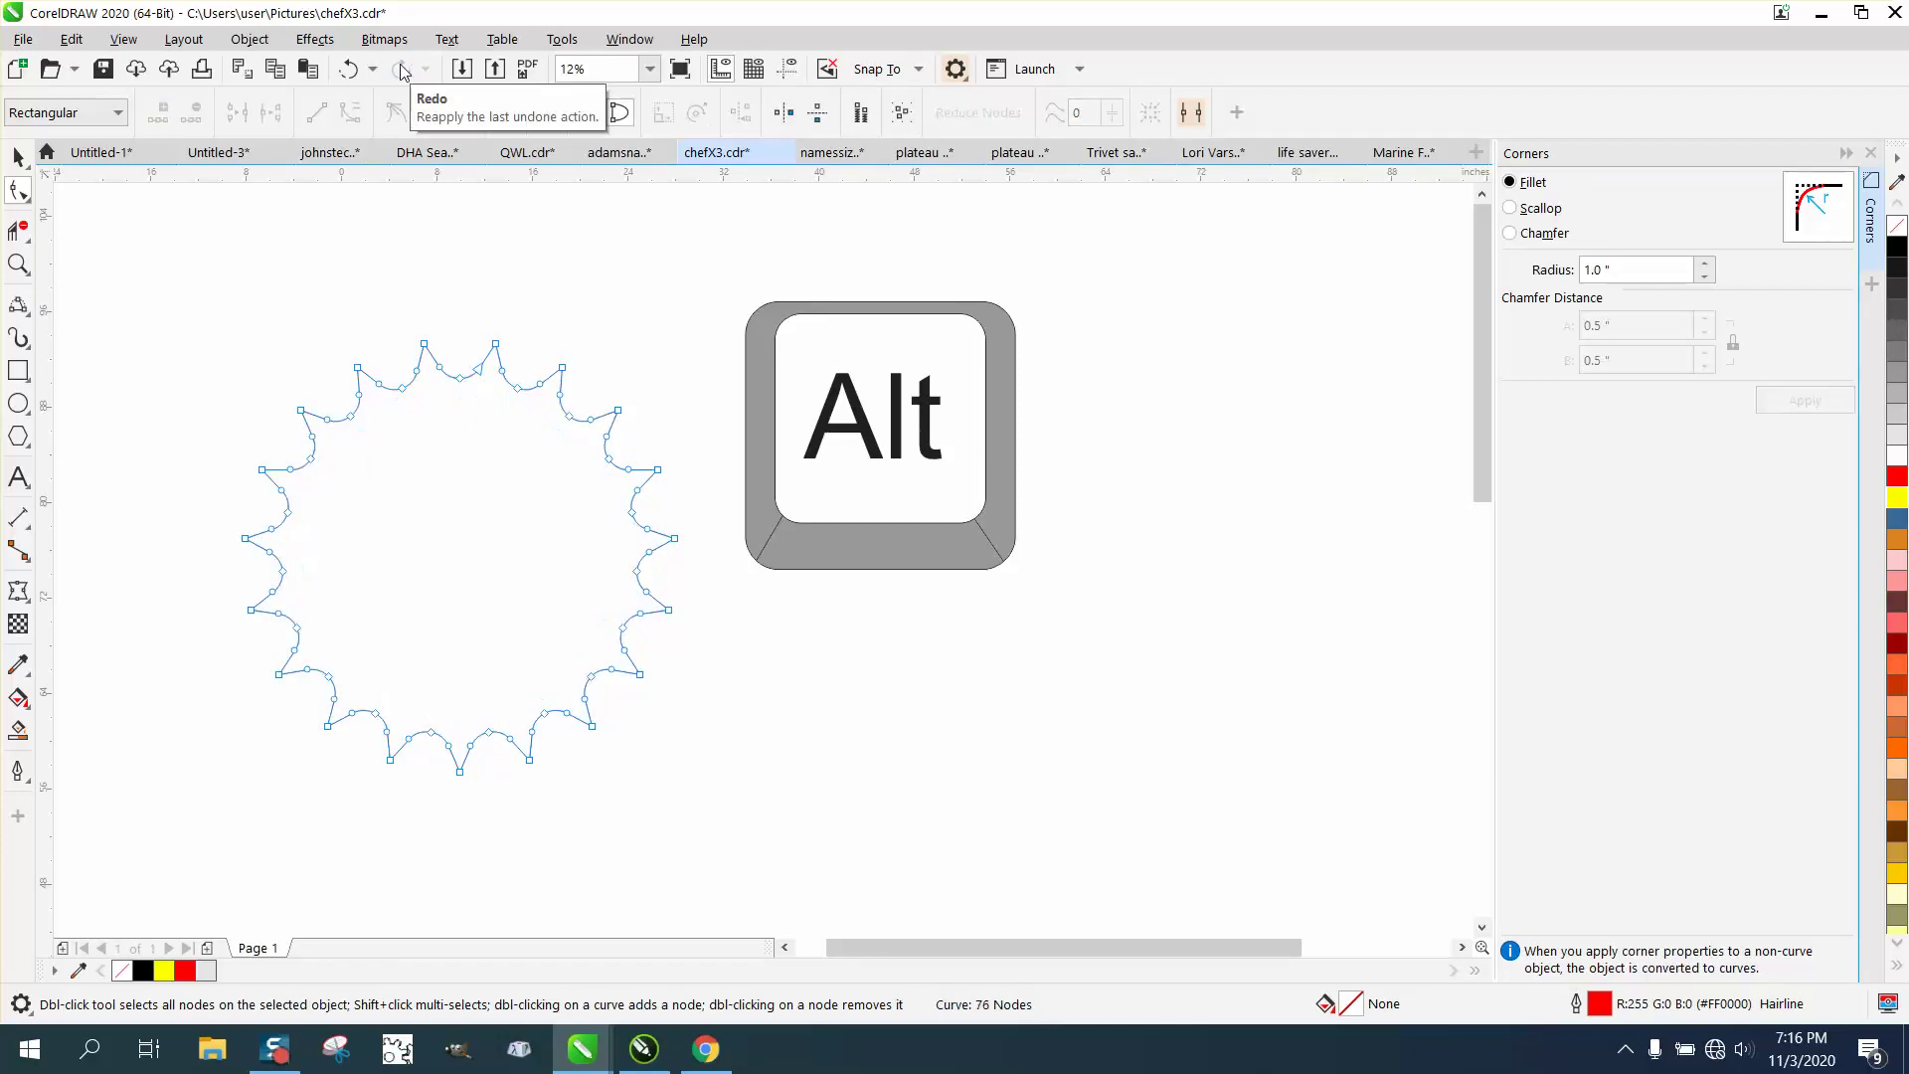
{"action": "left_click", "coordinate": [350, 69]}
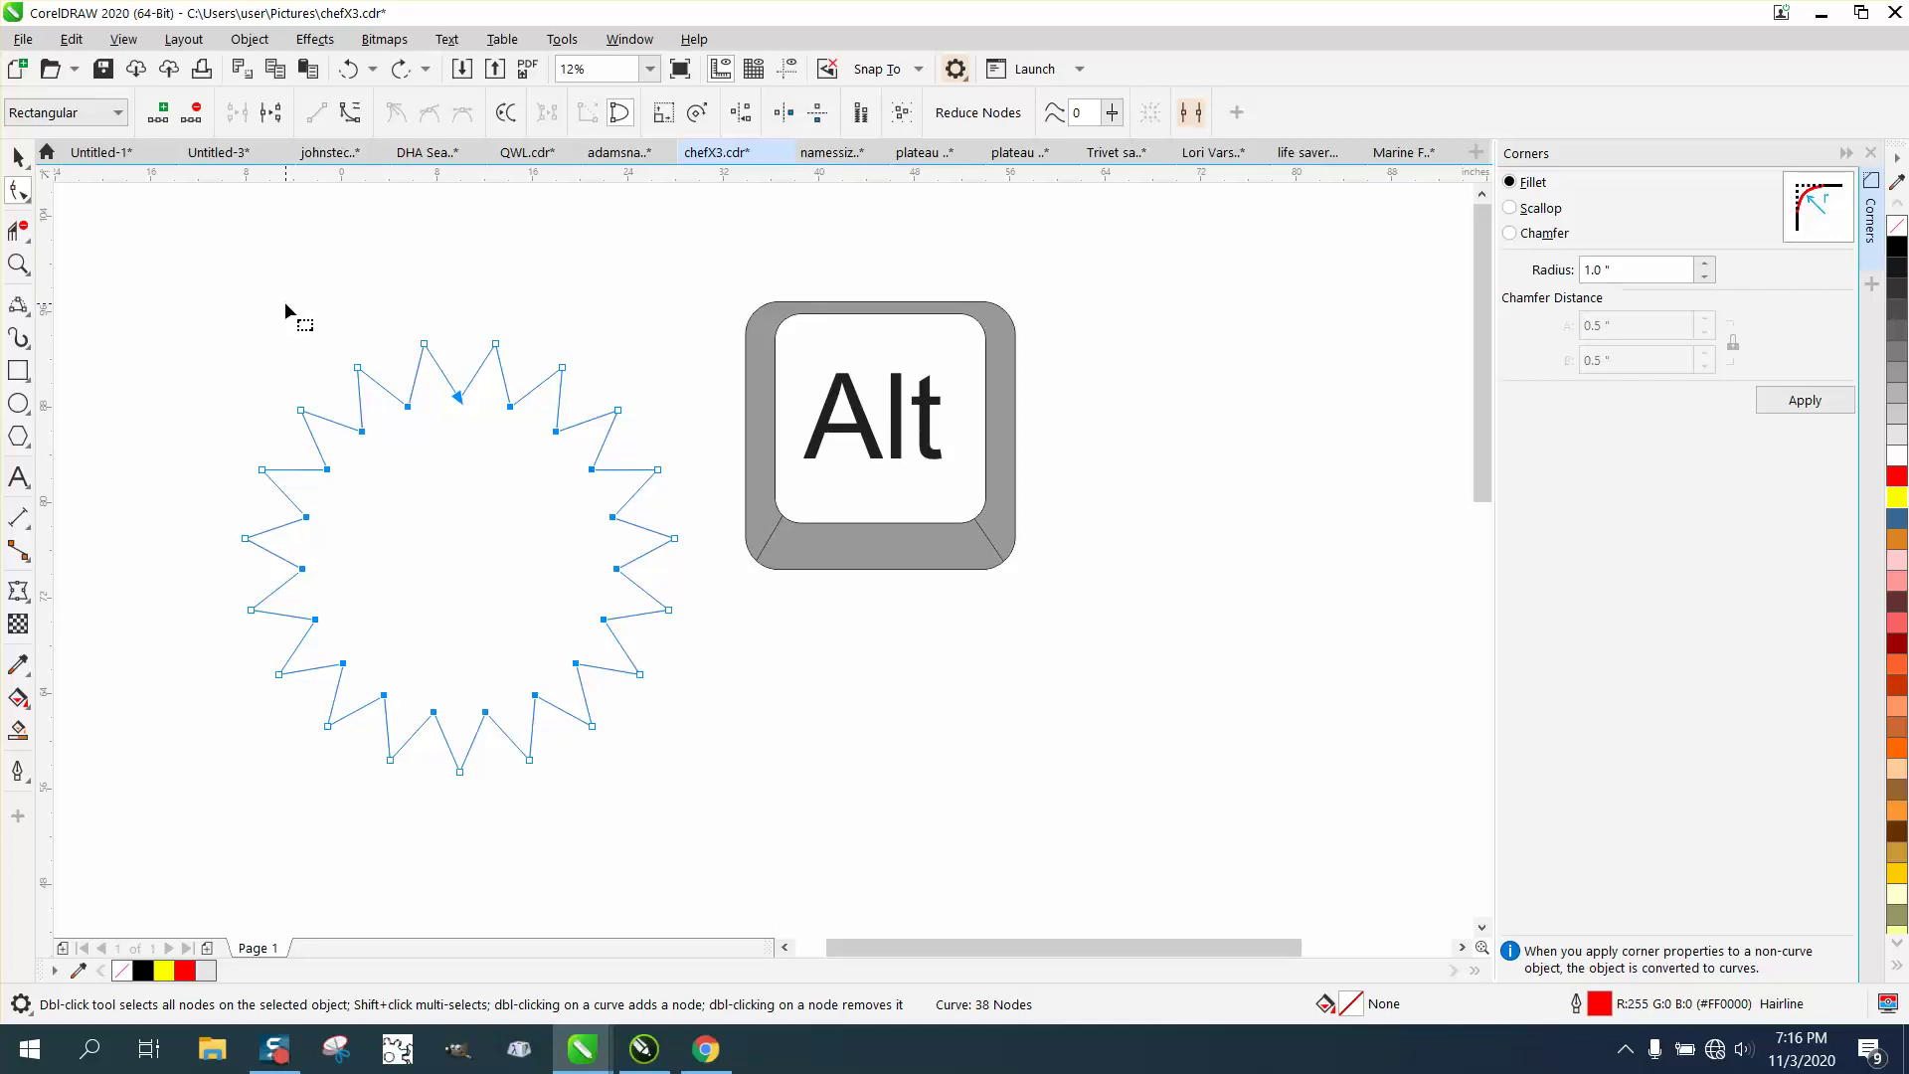
{"action": "left_click", "coordinate": [1799, 416]}
{"action": "left_click", "coordinate": [20, 264]}
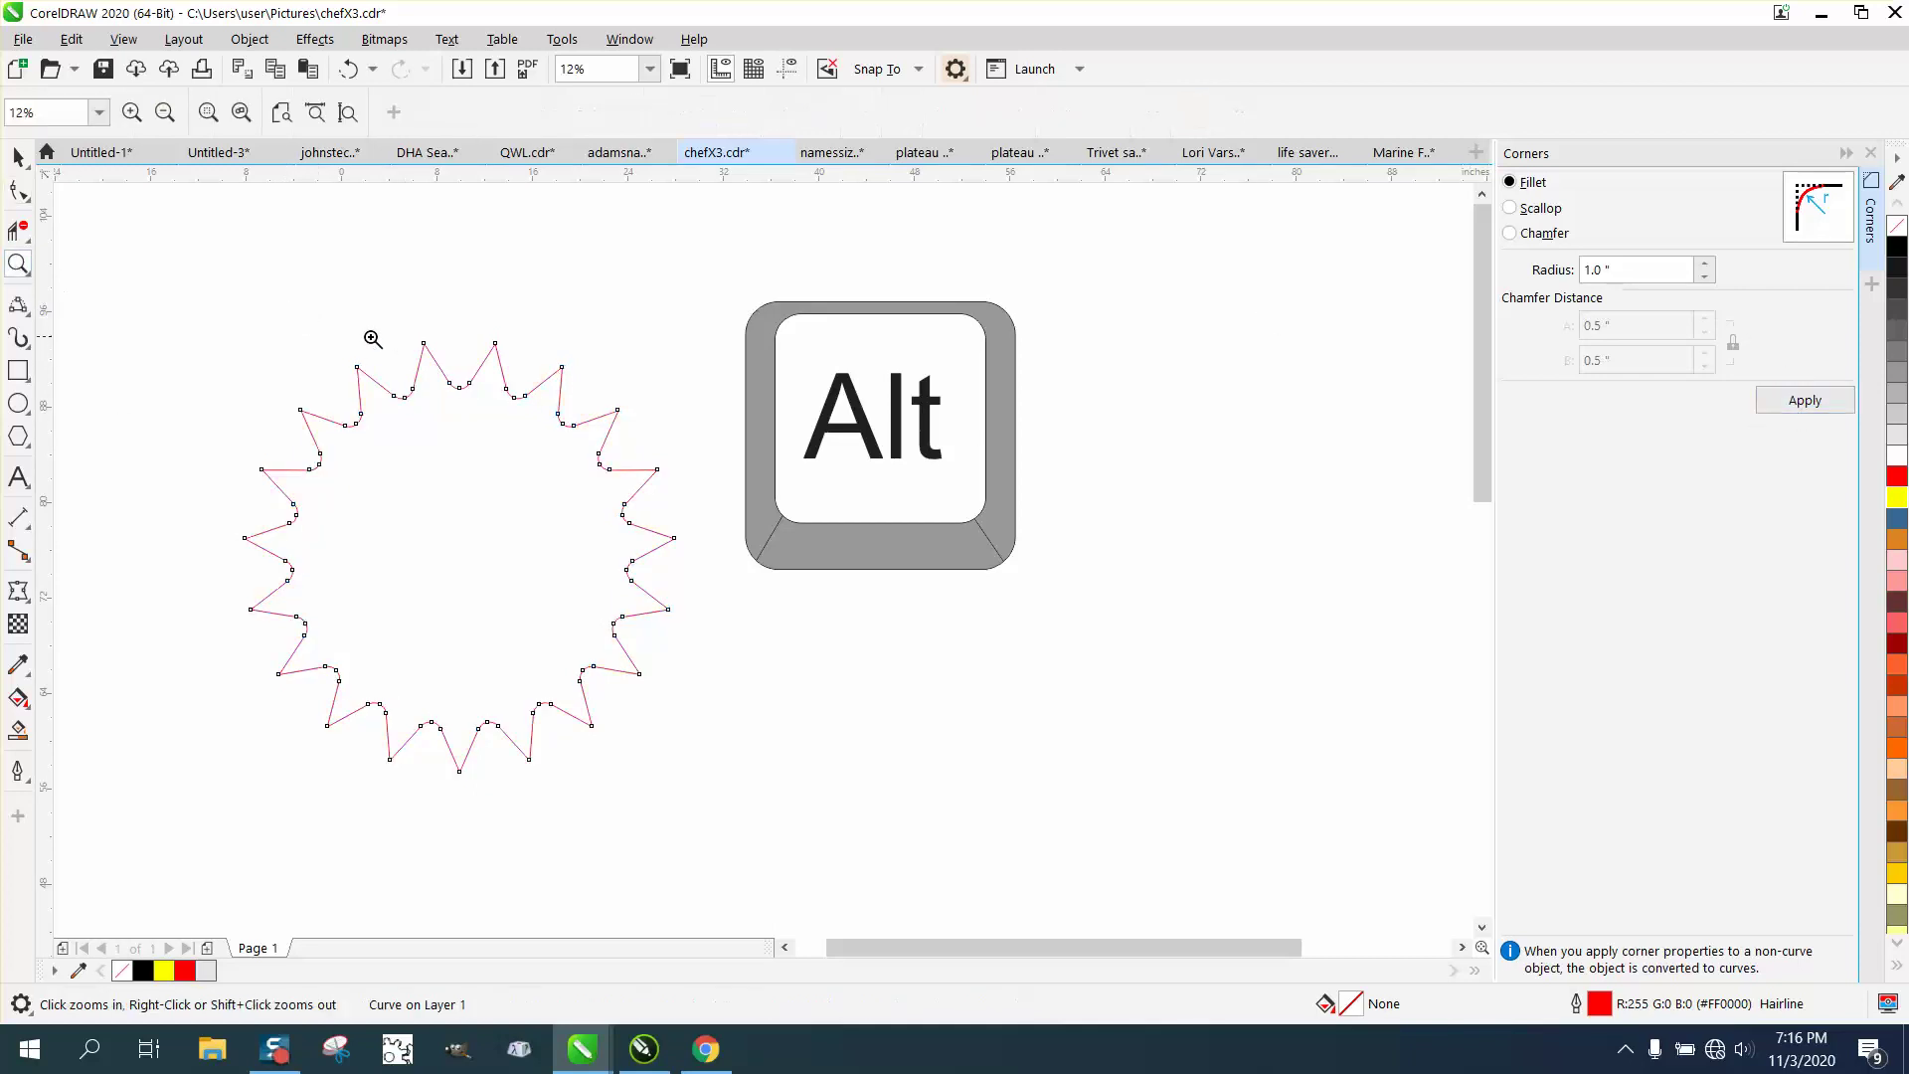
{"action": "left_click_drag", "start_coordinate": [374, 338], "coordinate": [571, 432]}
{"action": "scroll", "coordinate": [701, 554], "scroll_direction": "down", "scroll_amount": 3}
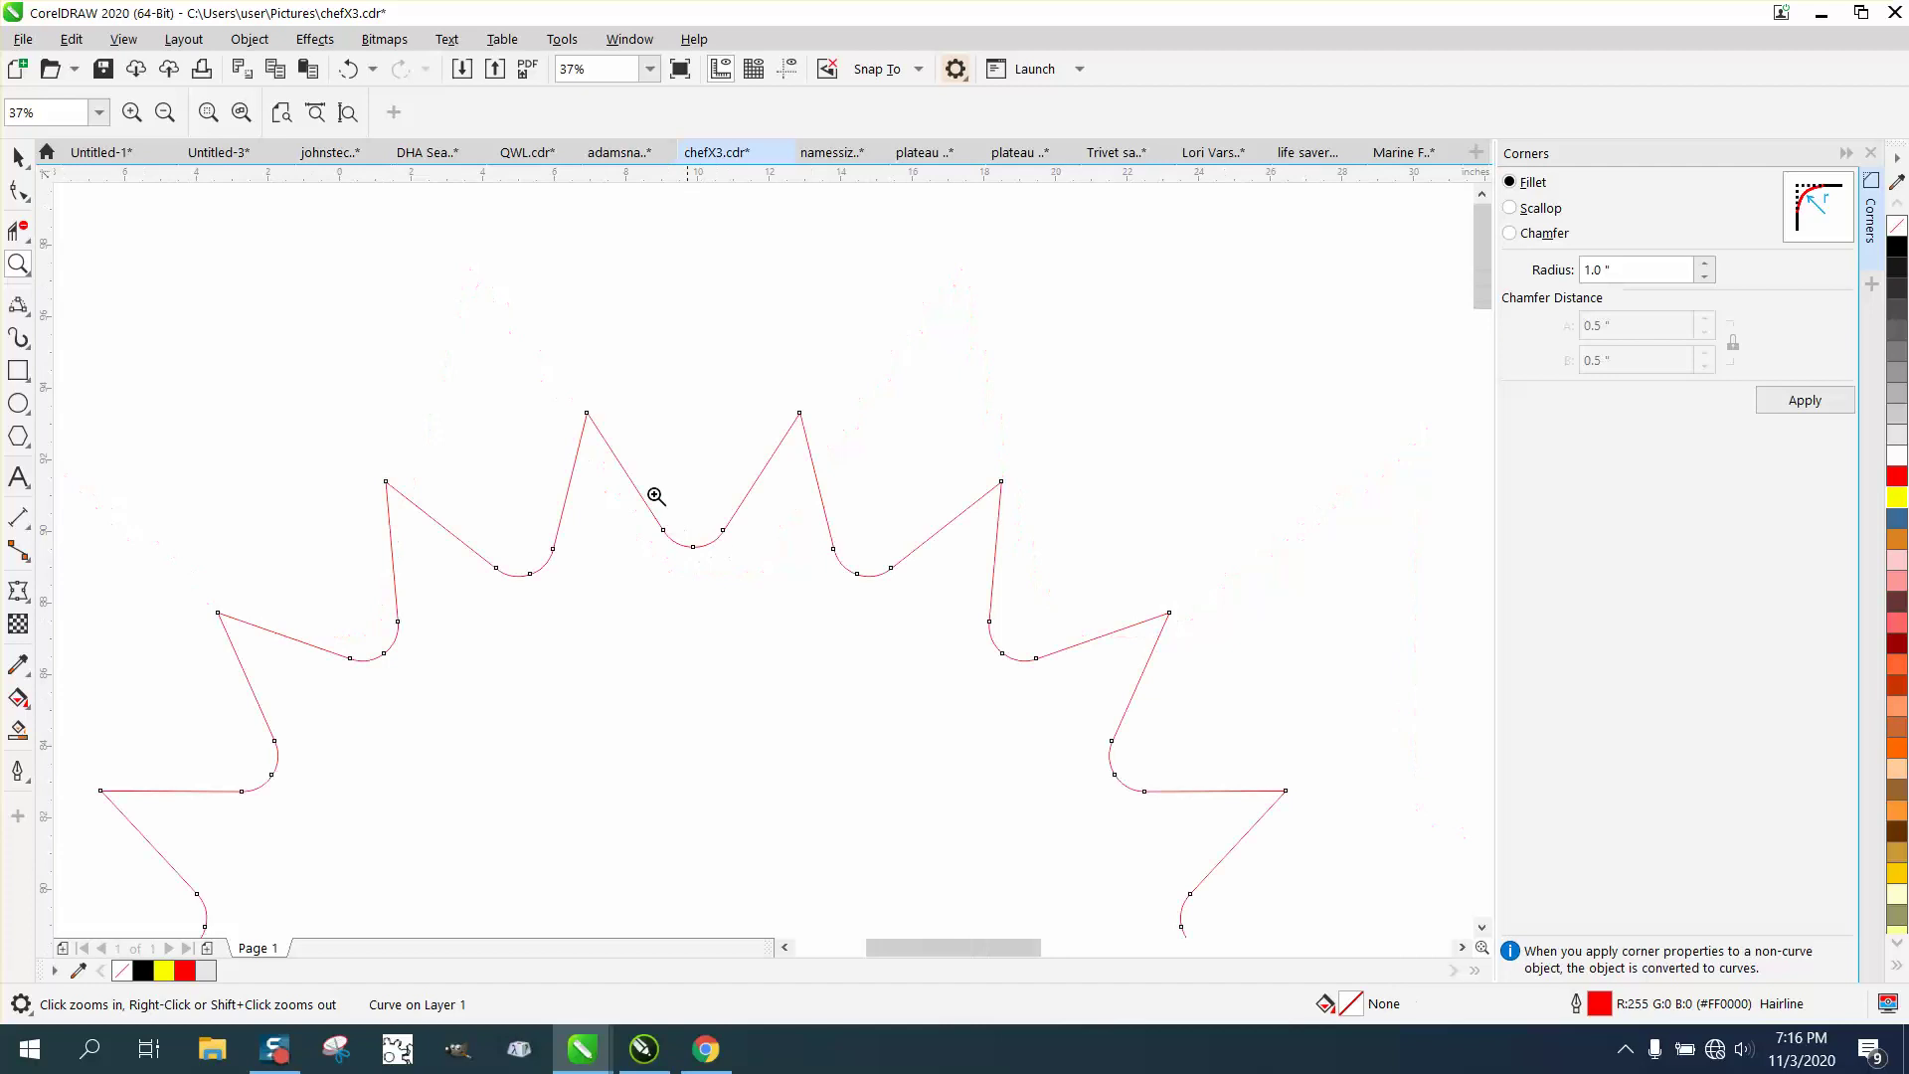
{"action": "scroll", "coordinate": [655, 496], "scroll_direction": "down", "scroll_amount": 2}
{"action": "key", "text": "alt"}
{"action": "scroll", "coordinate": [521, 545], "scroll_direction": "down", "scroll_amount": 2}
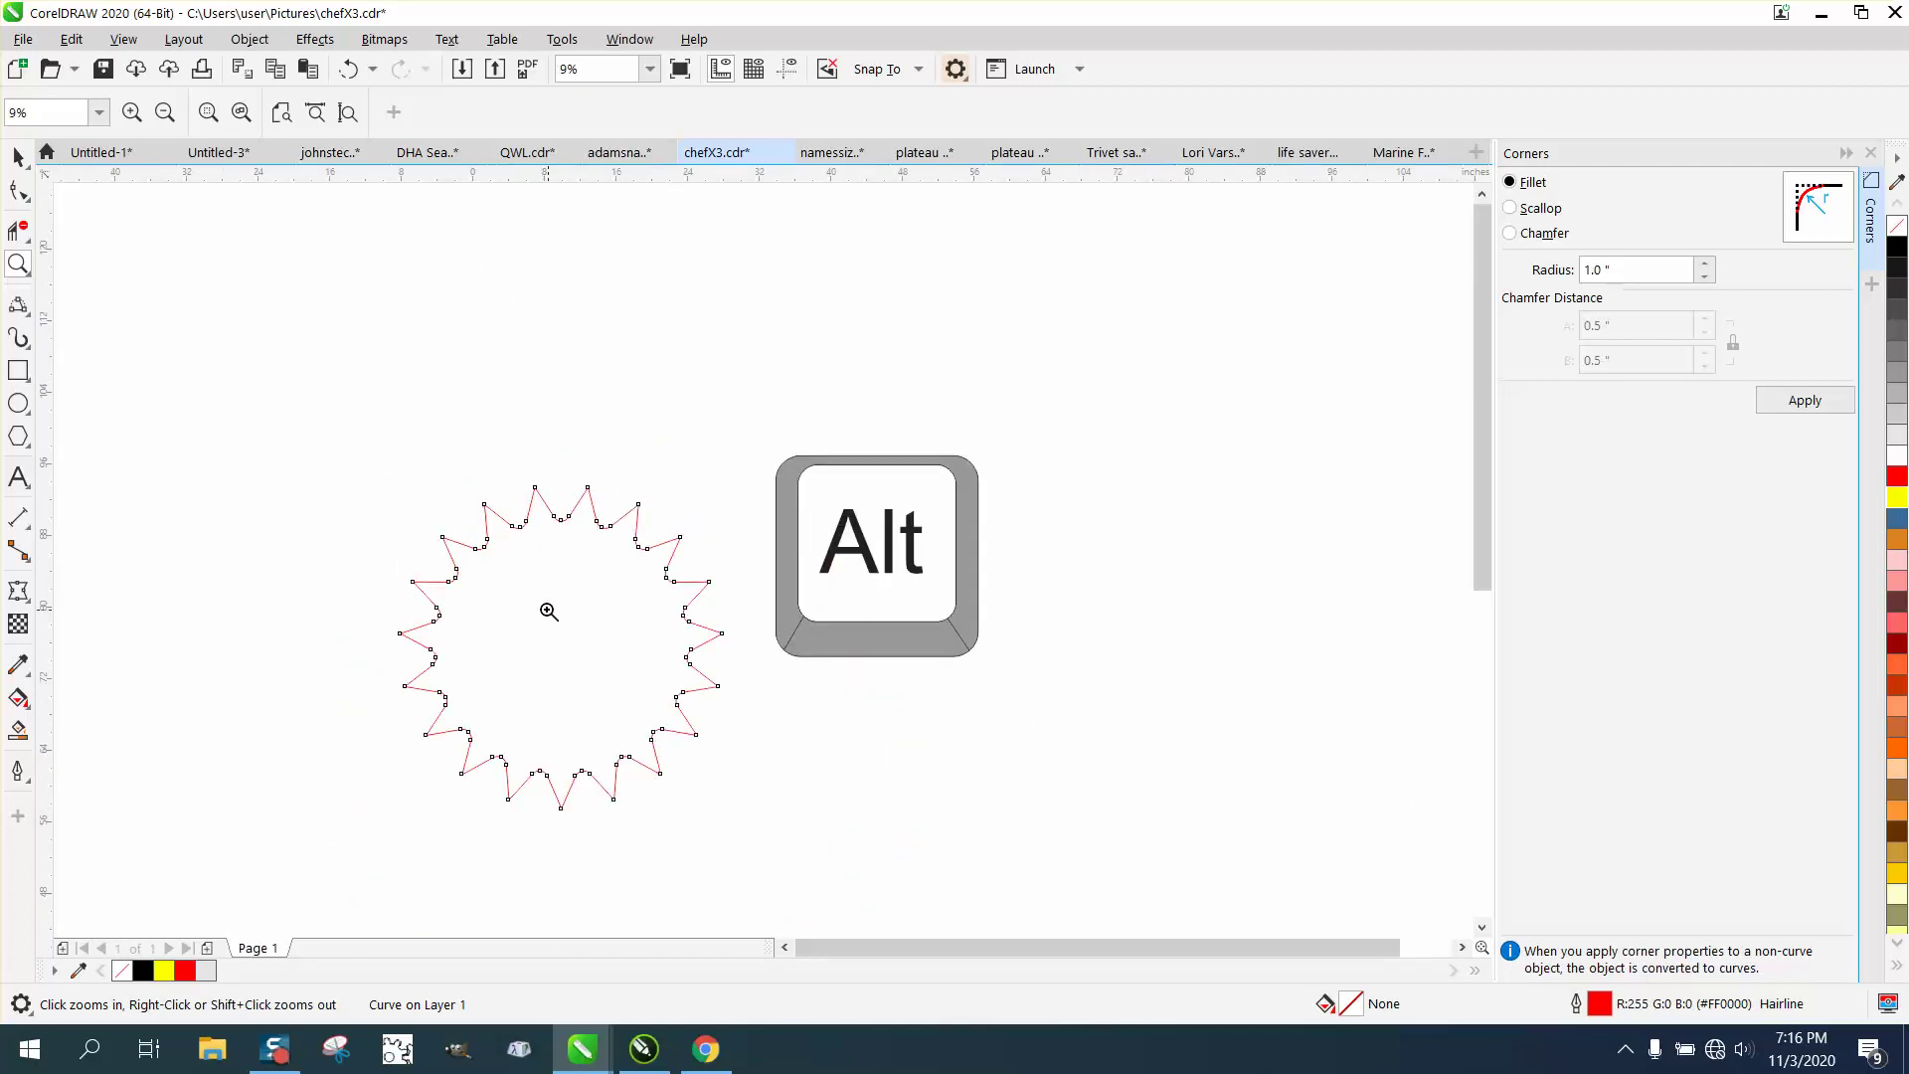
Undo the inner fillets and zoom so the sharp 38-node star fills the view
{"action": "left_click", "coordinate": [18, 159]}
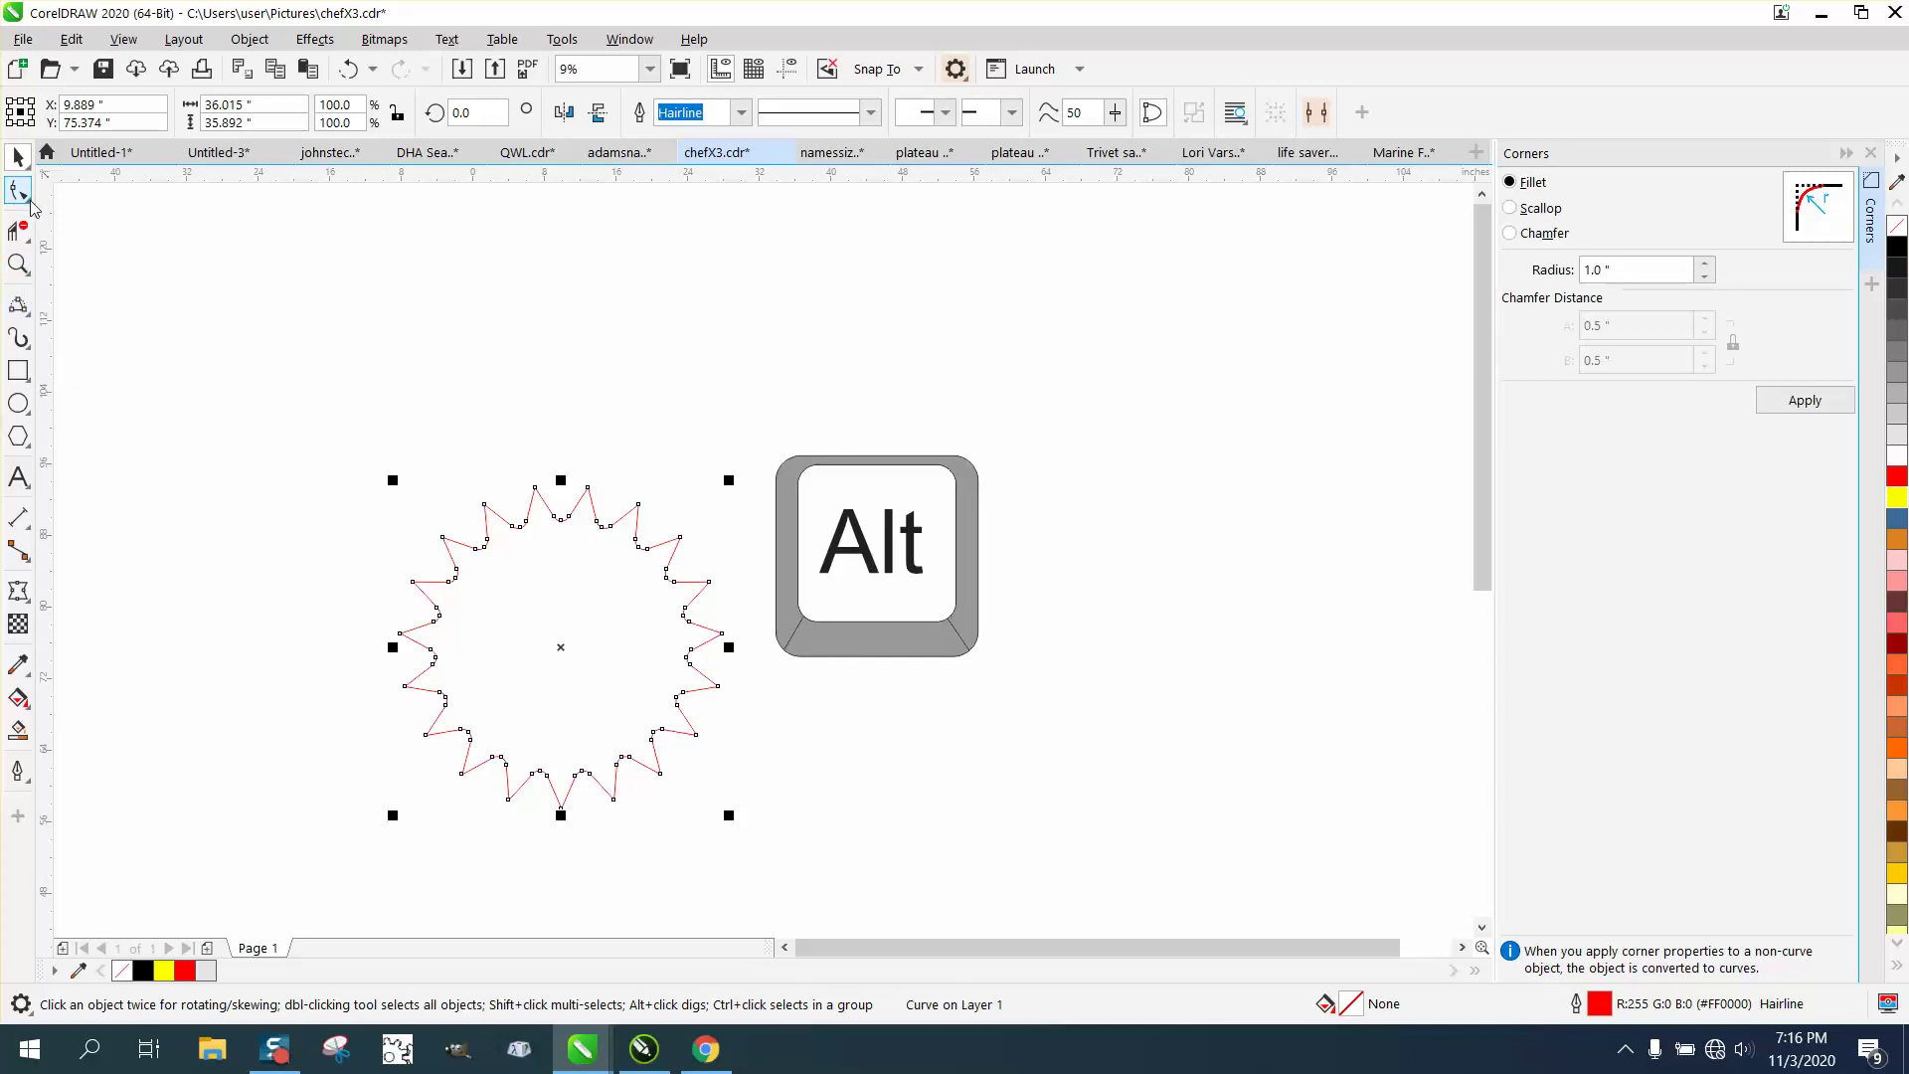
{"action": "left_click", "coordinate": [347, 69]}
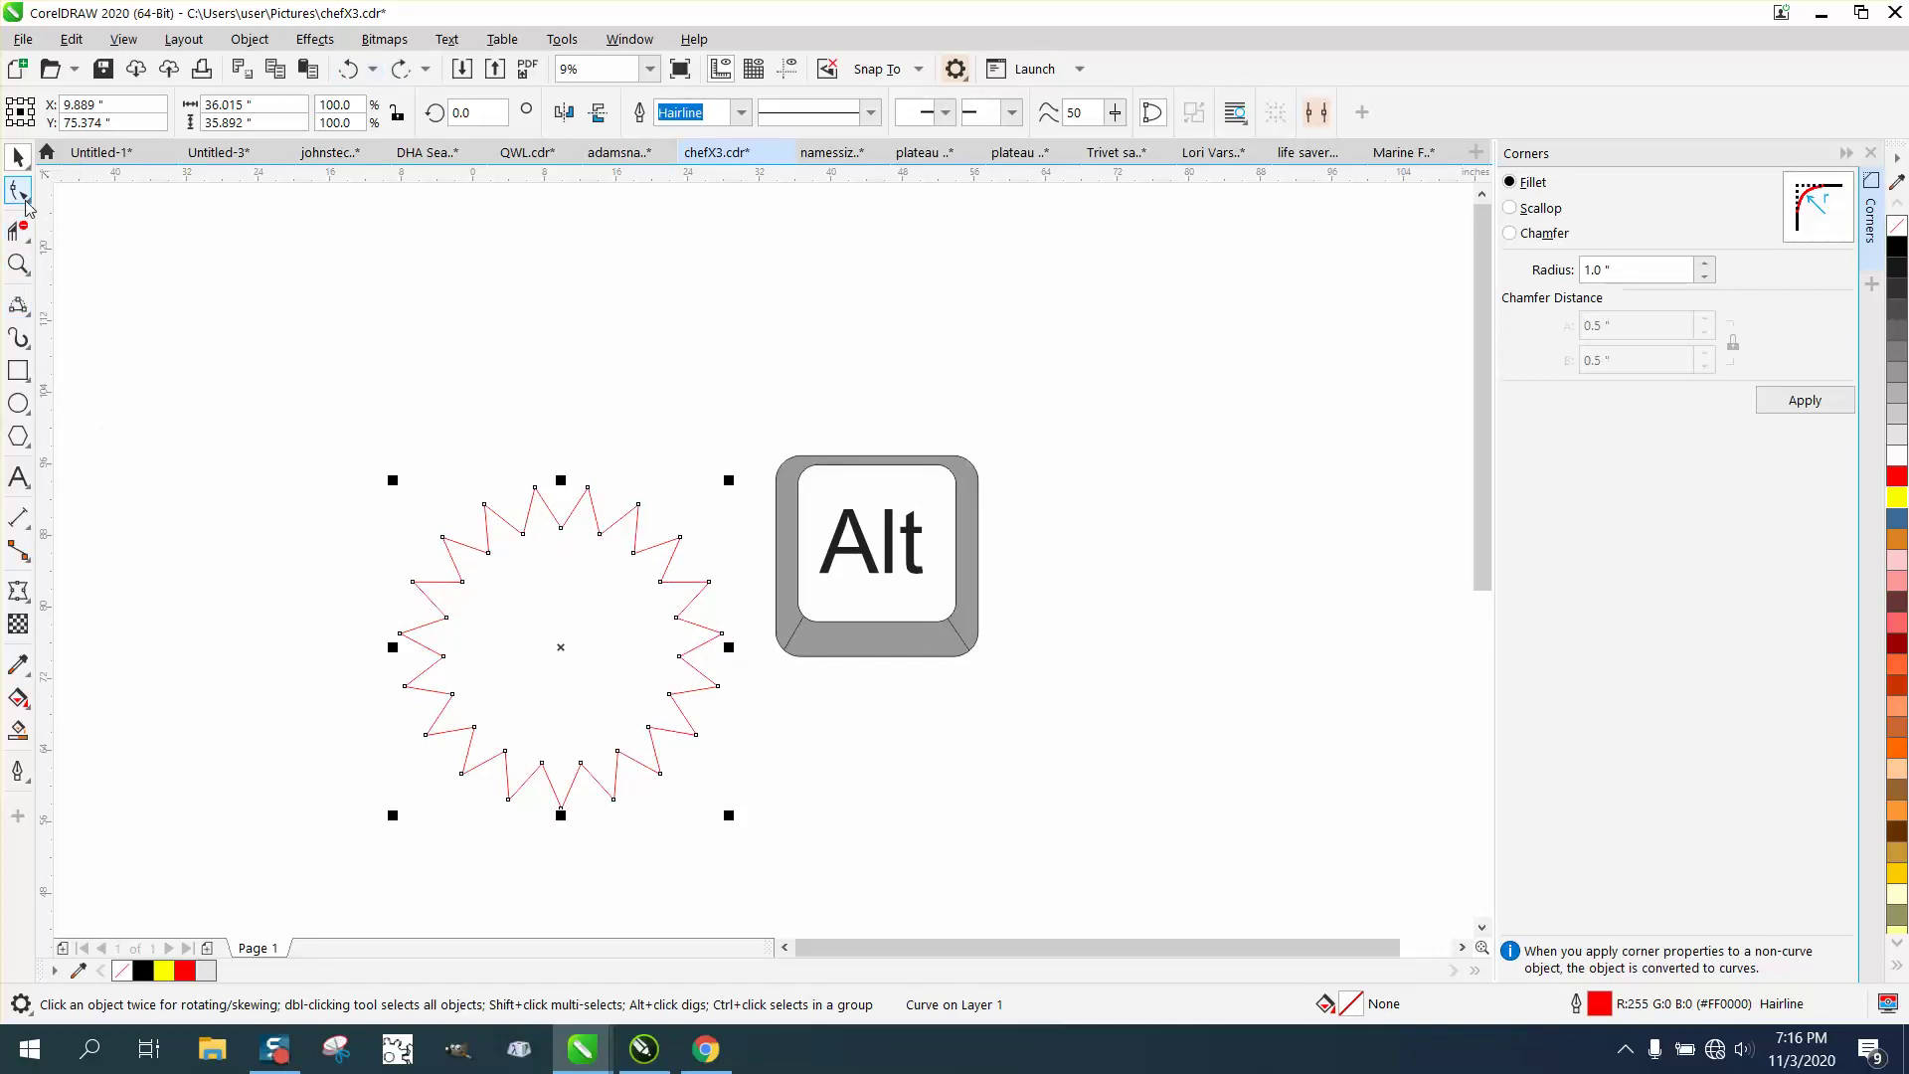
{"action": "left_click", "coordinate": [19, 189]}
{"action": "scroll", "coordinate": [347, 403], "scroll_direction": "down", "scroll_amount": 2}
{"action": "mouse_move", "coordinate": [298, 416]}
{"action": "left_mouse_down"}
{"action": "mouse_move", "coordinate": [306, 476]}
{"action": "mouse_move", "coordinate": [605, 642]}
{"action": "left_mouse_up"}
{"action": "left_click", "coordinate": [18, 263]}
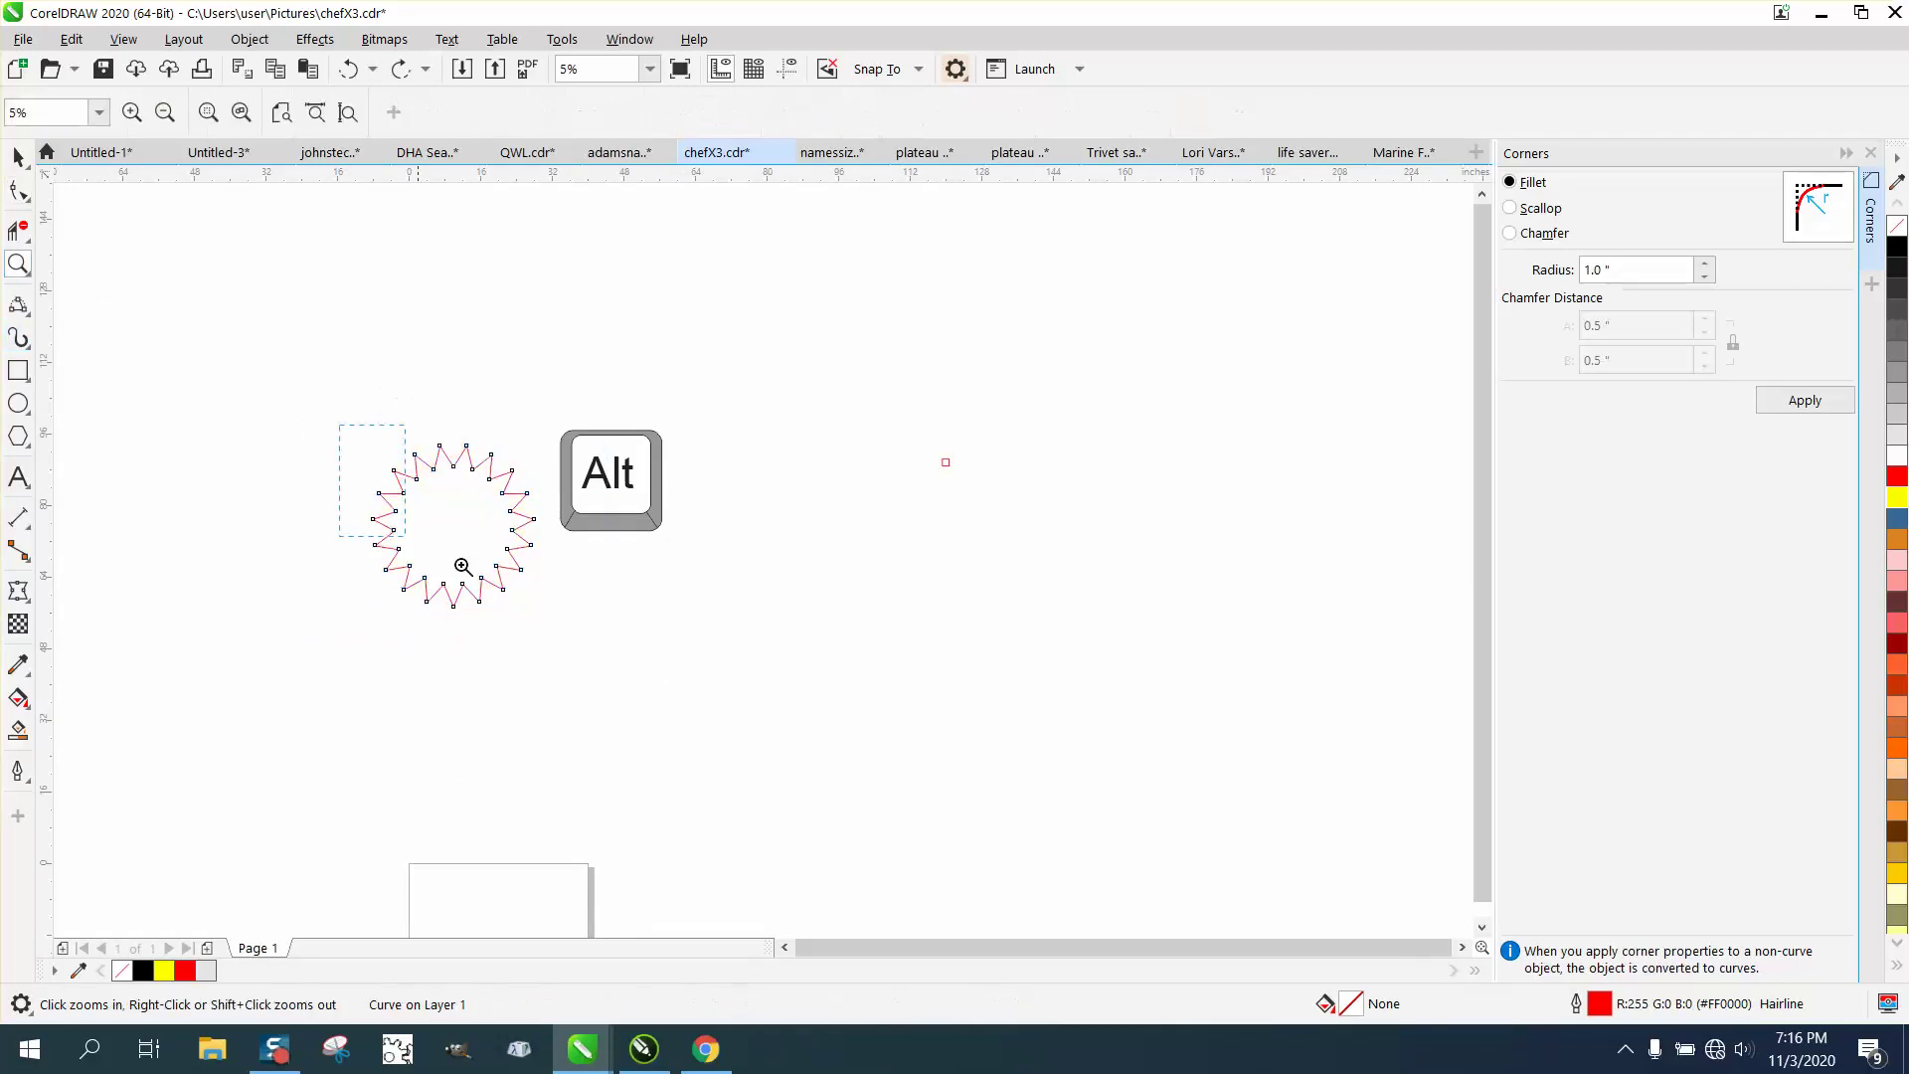
{"action": "left_click_drag", "start_coordinate": [340, 427], "coordinate": [577, 635]}
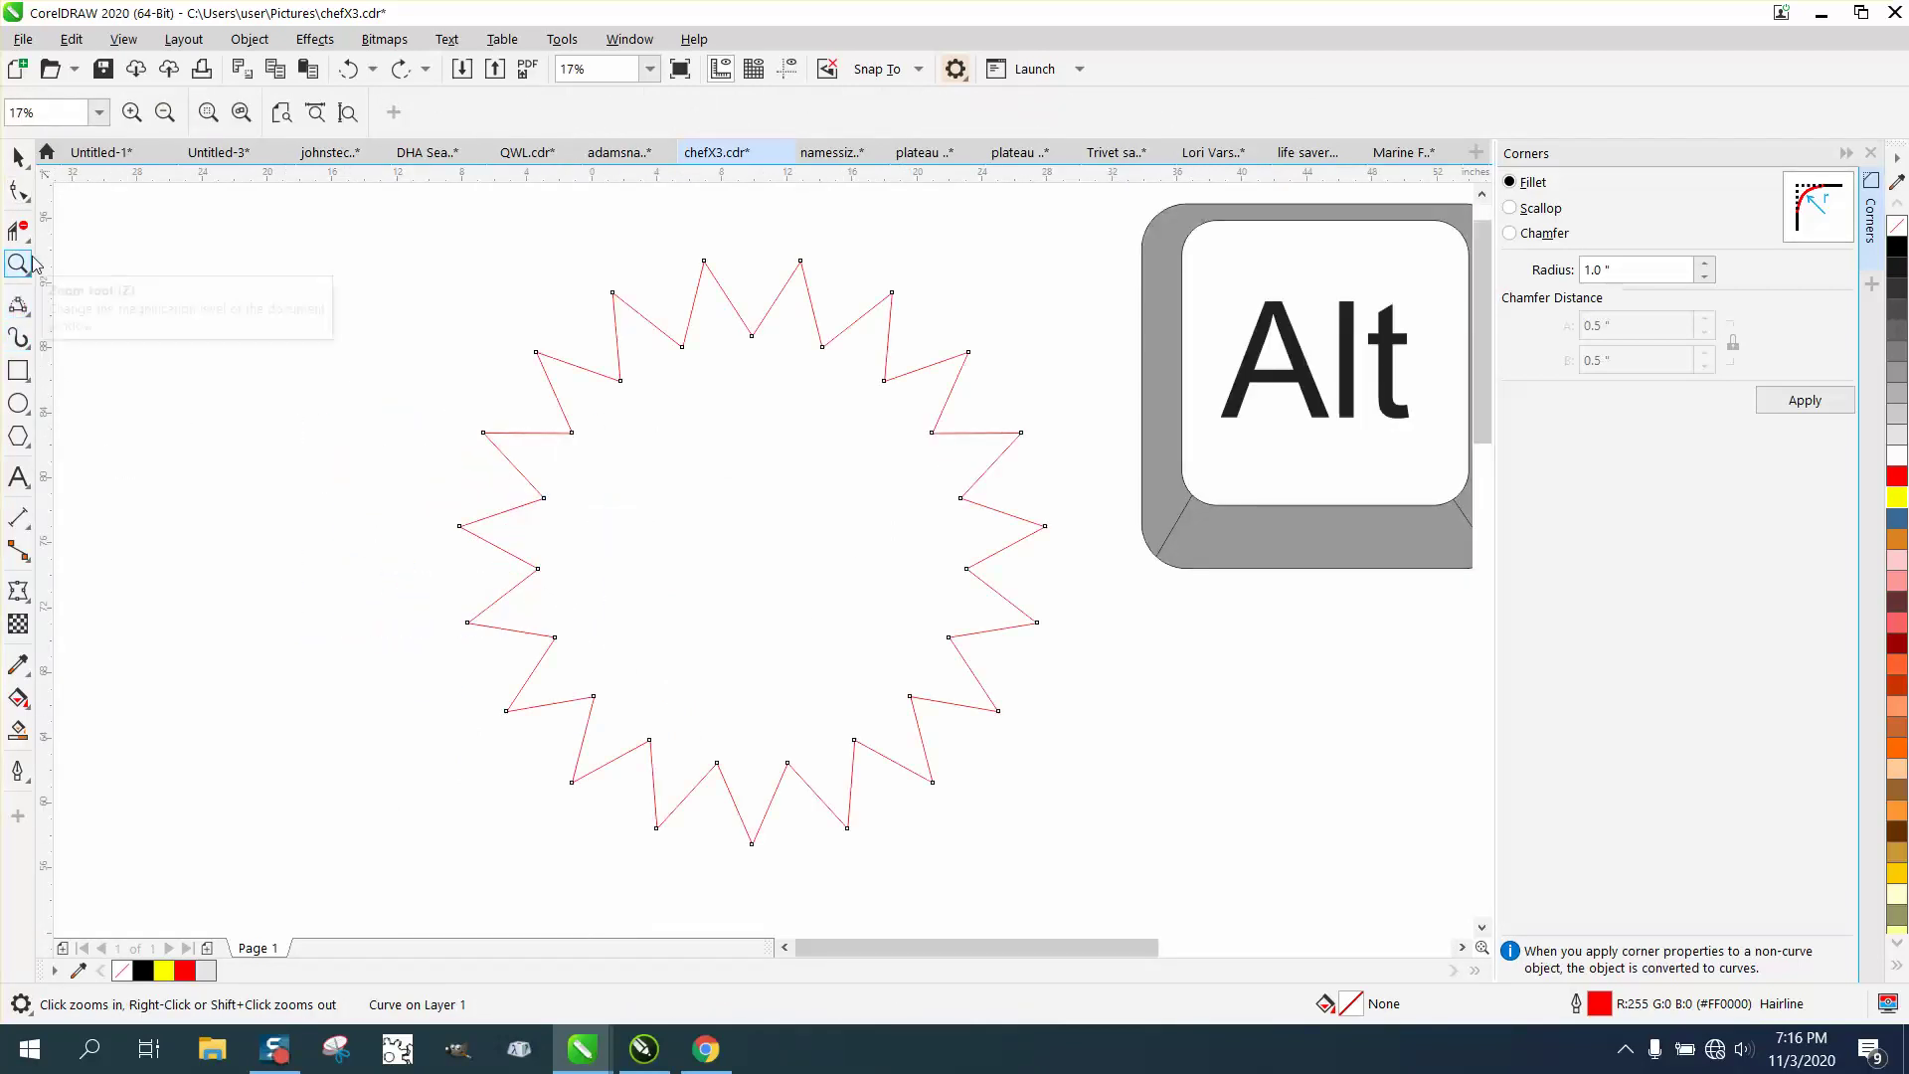
{"action": "left_click", "coordinate": [18, 189]}
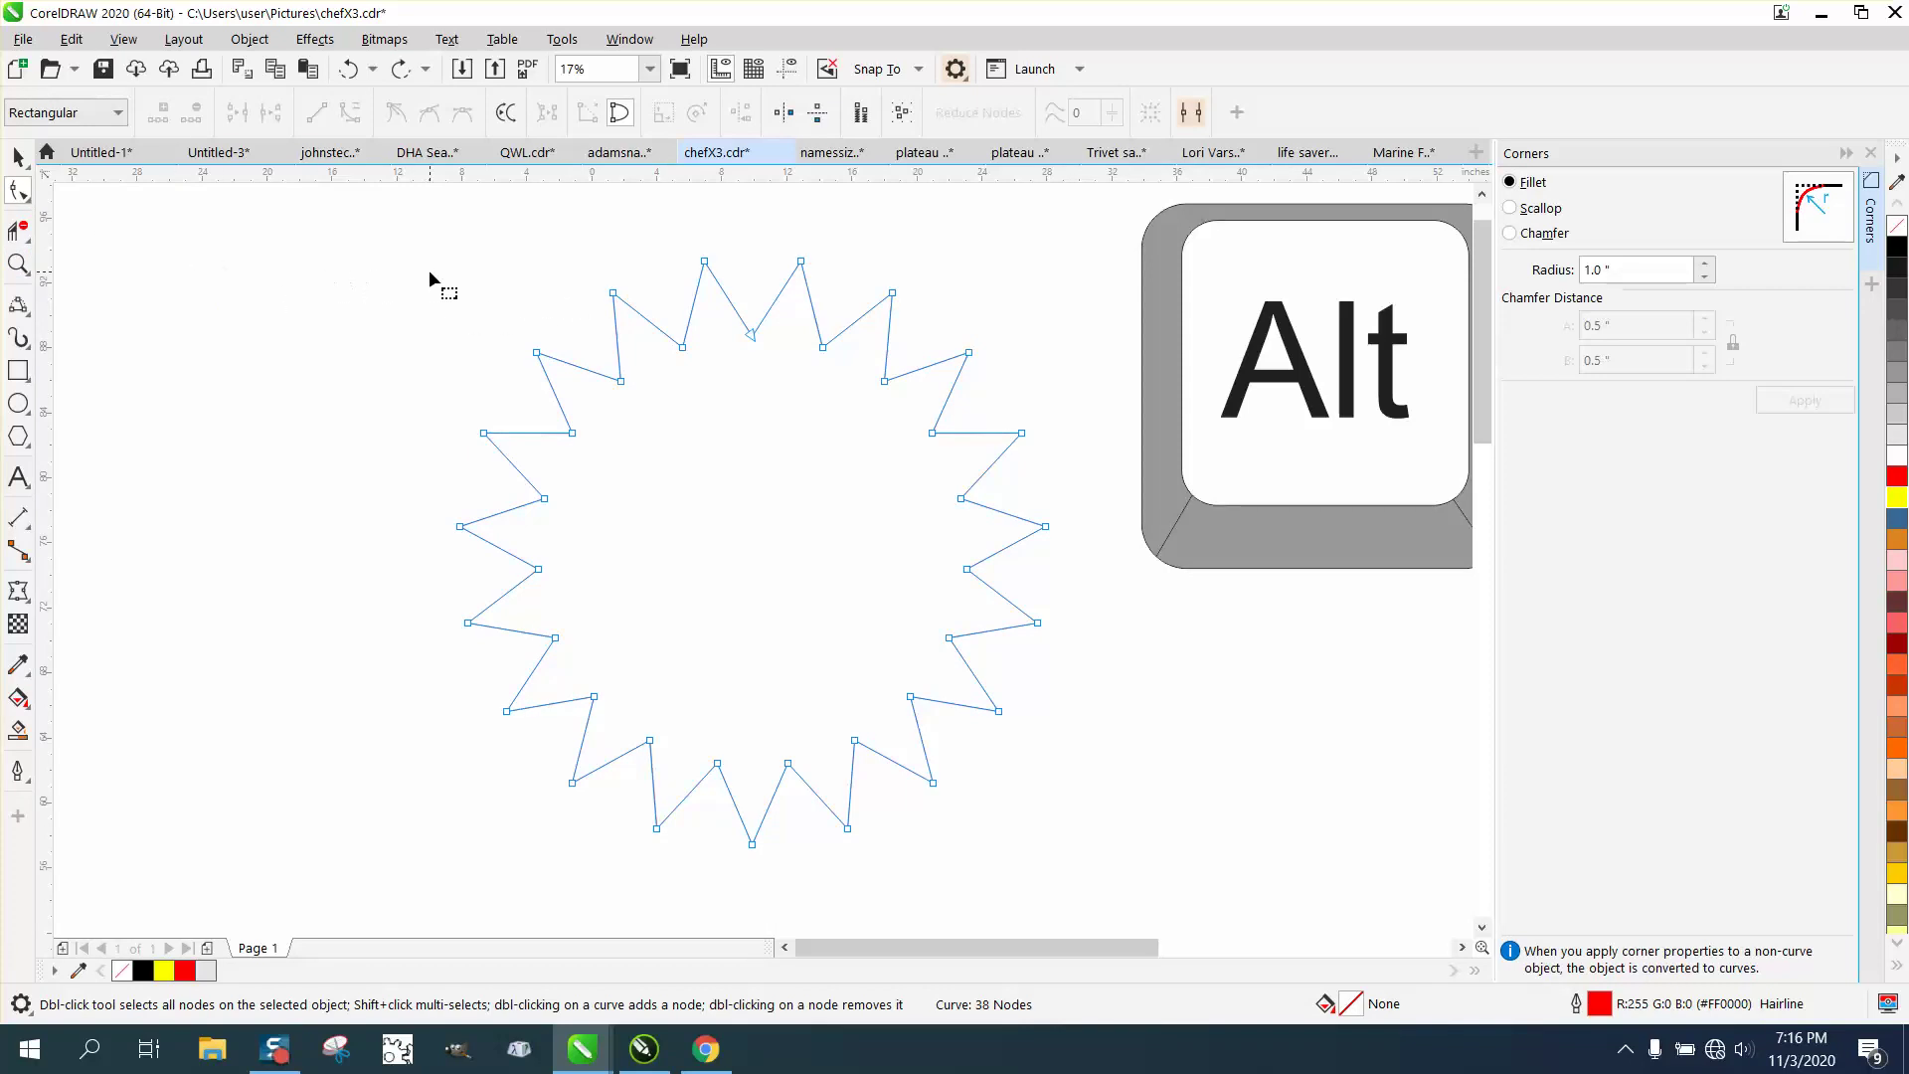
Select only the star's outer point nodes and apply the 1" fillet to them
{"action": "left_click_drag", "start_coordinate": [409, 236], "coordinate": [414, 451]}
{"action": "left_click_drag", "start_coordinate": [825, 843], "coordinate": [1096, 850]}
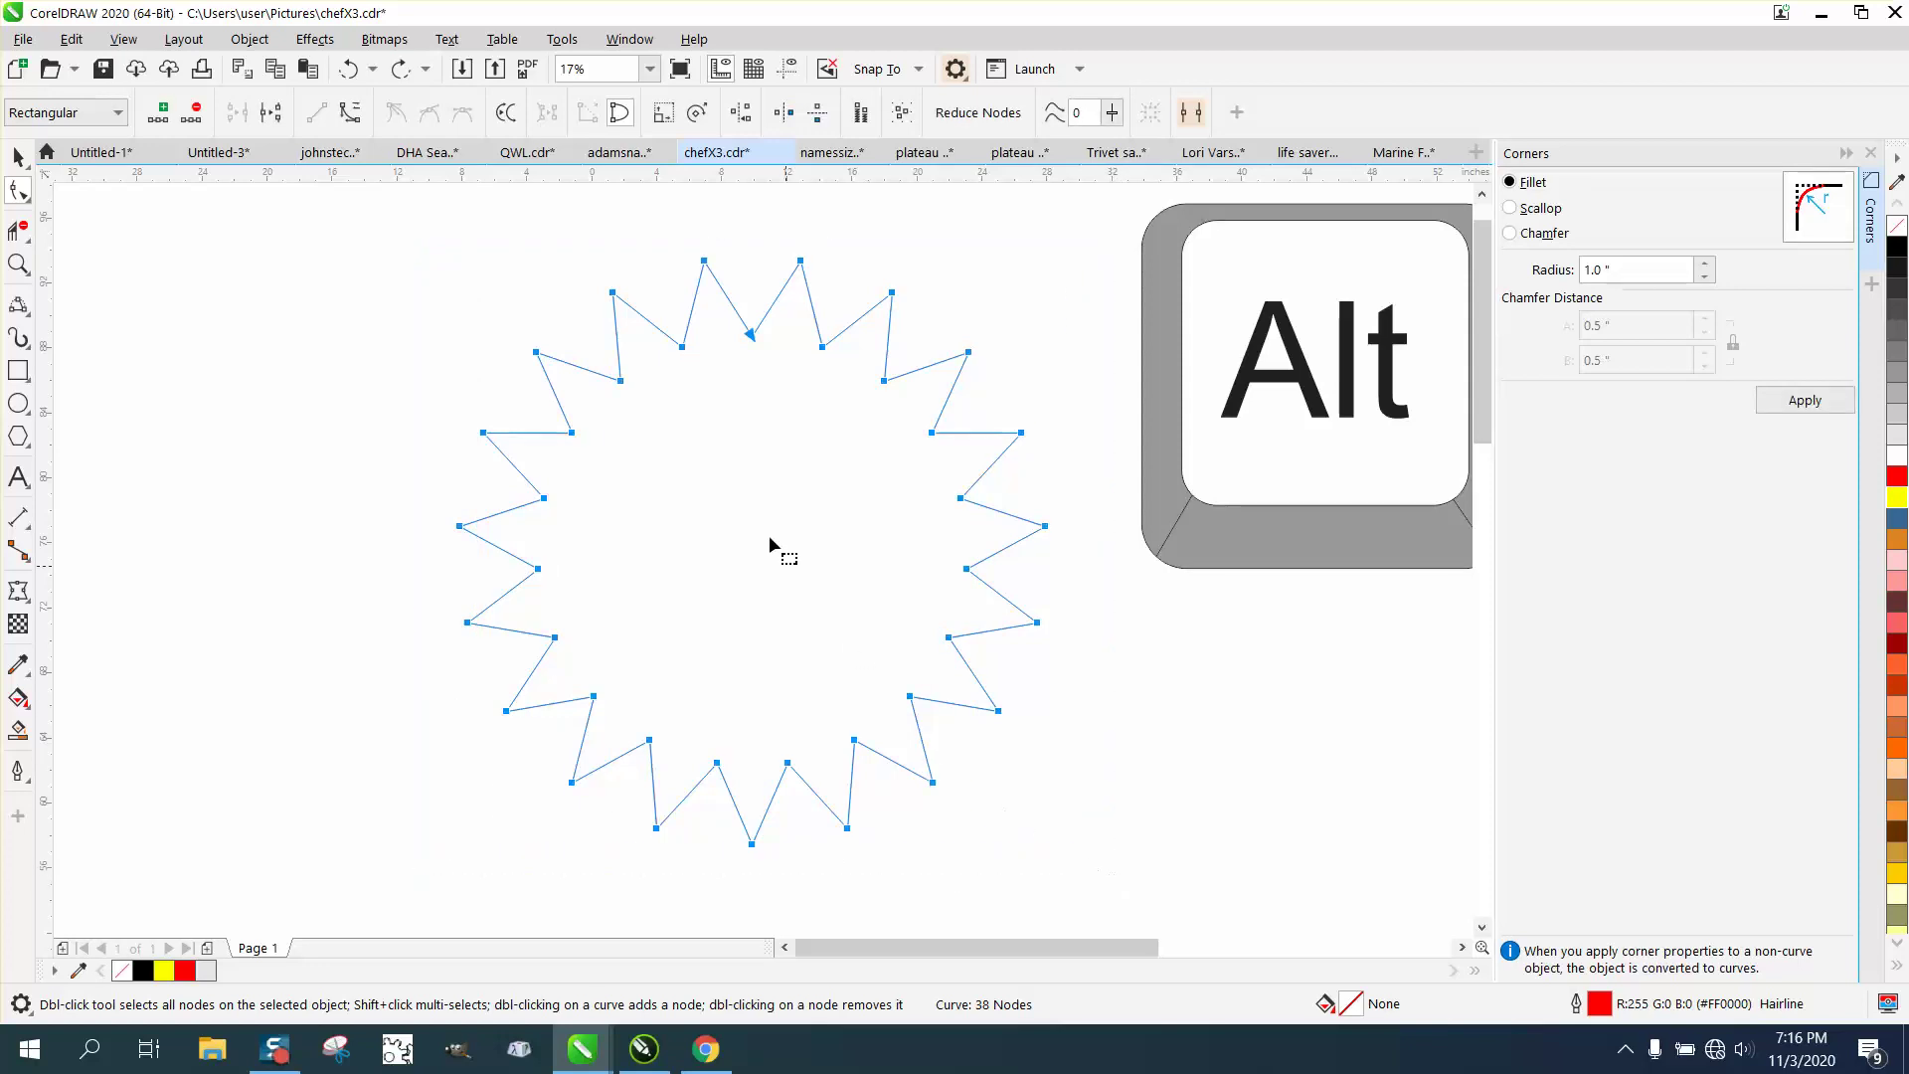
{"action": "mouse_move", "coordinate": [782, 333]}
{"action": "left_mouse_down"}
{"action": "mouse_move", "coordinate": [543, 474]}
{"action": "mouse_move", "coordinate": [546, 632]}
{"action": "mouse_move", "coordinate": [611, 715]}
{"action": "mouse_move", "coordinate": [718, 776]}
{"action": "mouse_move", "coordinate": [840, 760]}
{"action": "mouse_move", "coordinate": [934, 696]}
{"action": "mouse_move", "coordinate": [975, 558]}
{"action": "mouse_move", "coordinate": [938, 407]}
{"action": "mouse_move", "coordinate": [811, 329]}
{"action": "left_mouse_up"}
{"action": "left_click", "coordinate": [1807, 401]}
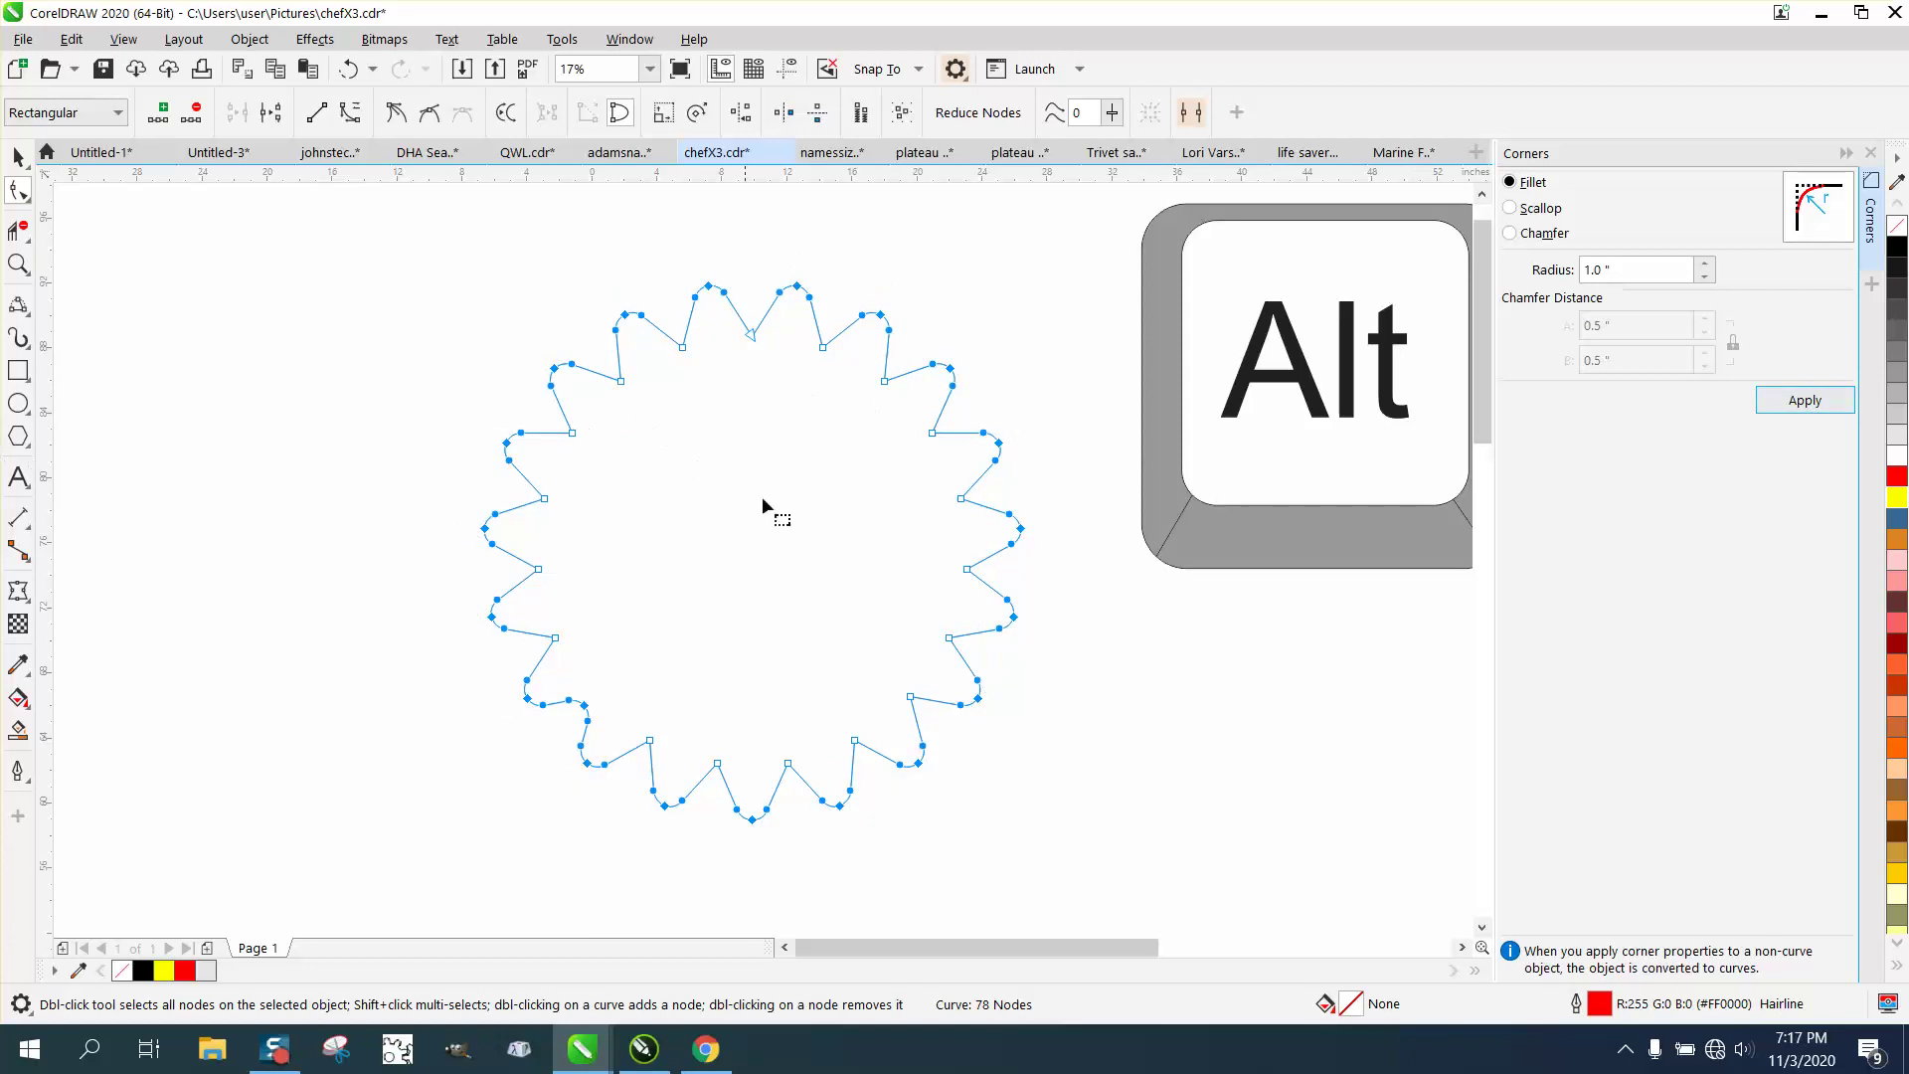
{"action": "left_click", "coordinate": [18, 157]}
{"action": "left_click", "coordinate": [115, 235]}
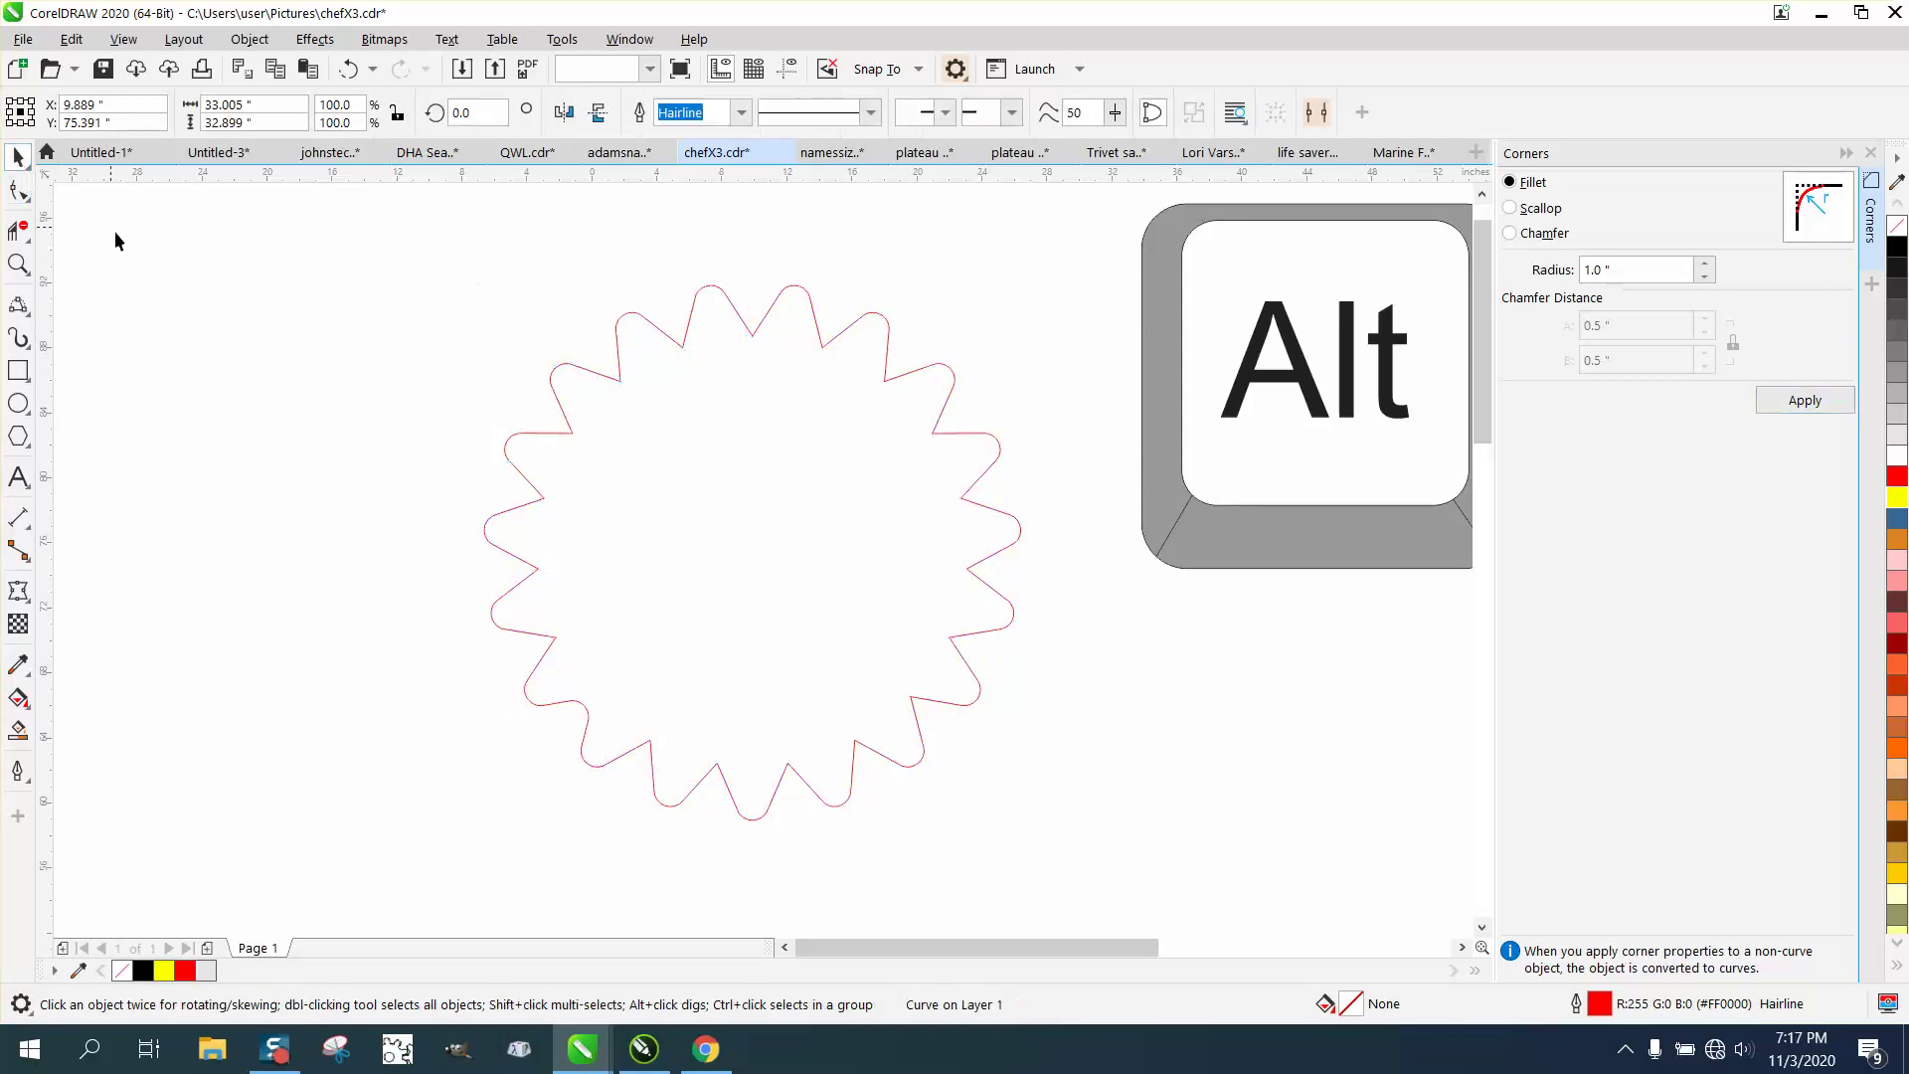